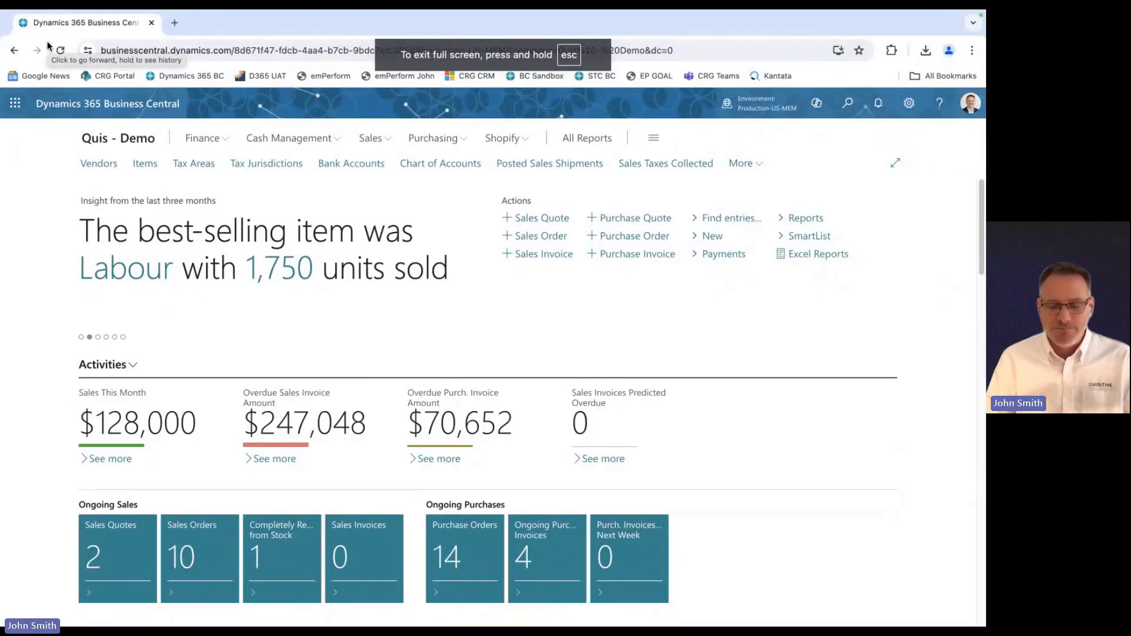
Open the Posted Sales Invoices list from the Sales area.
click(371, 139)
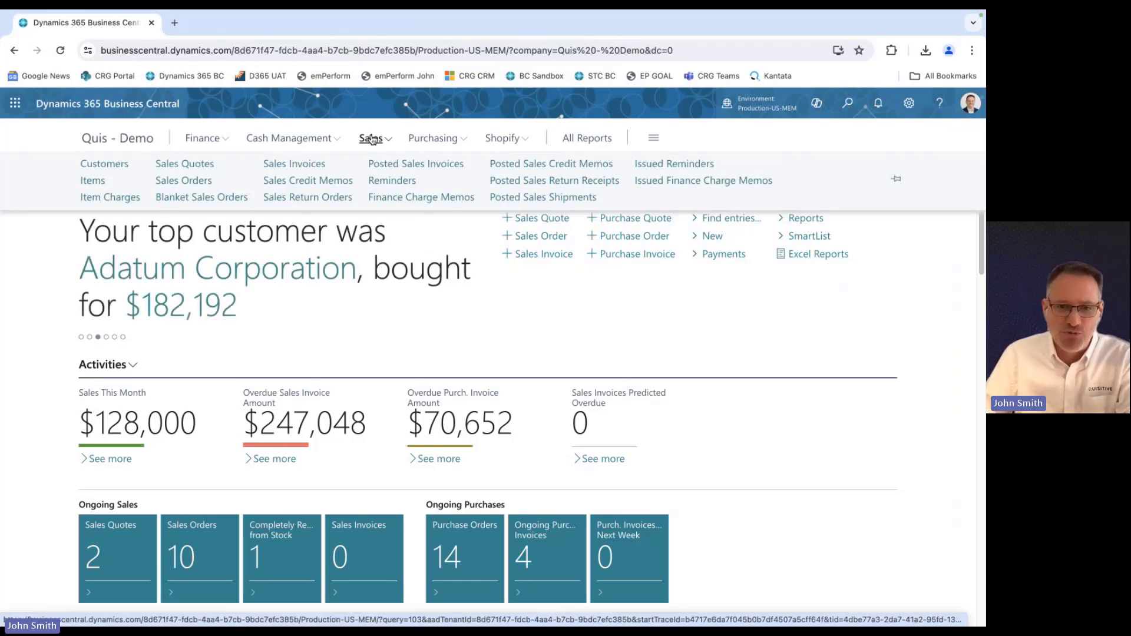
click(396, 167)
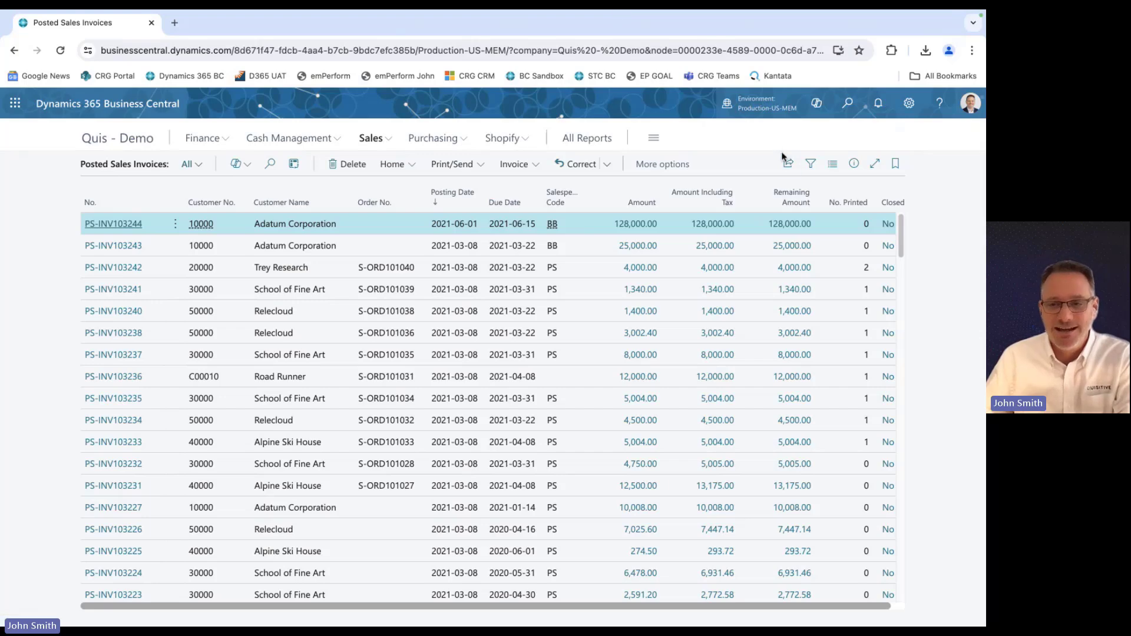
click(791, 168)
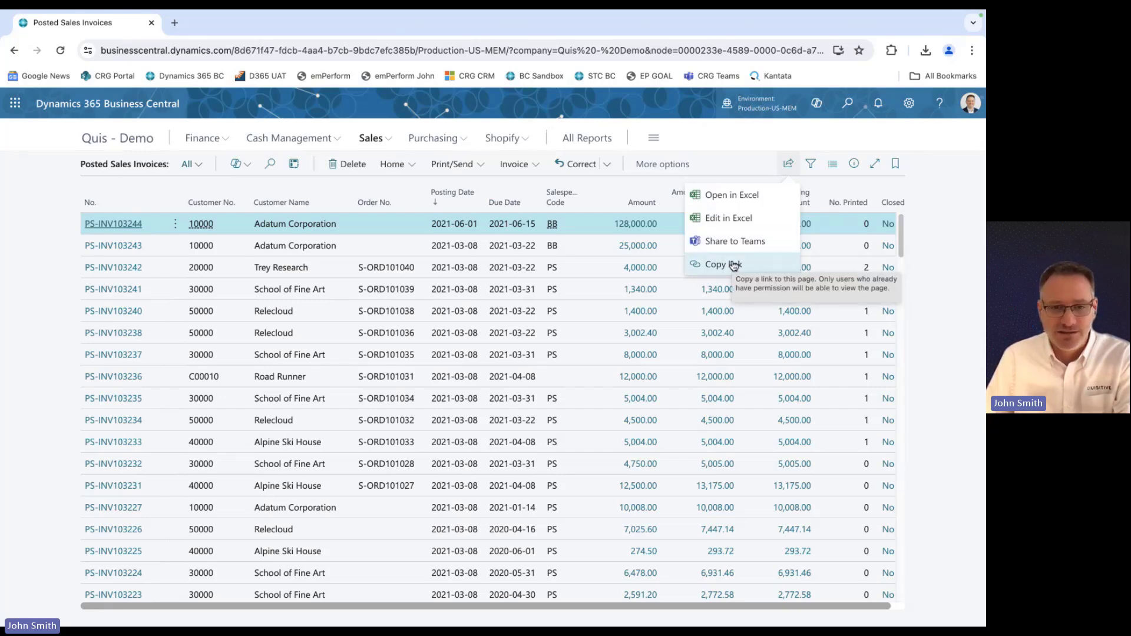
click(731, 157)
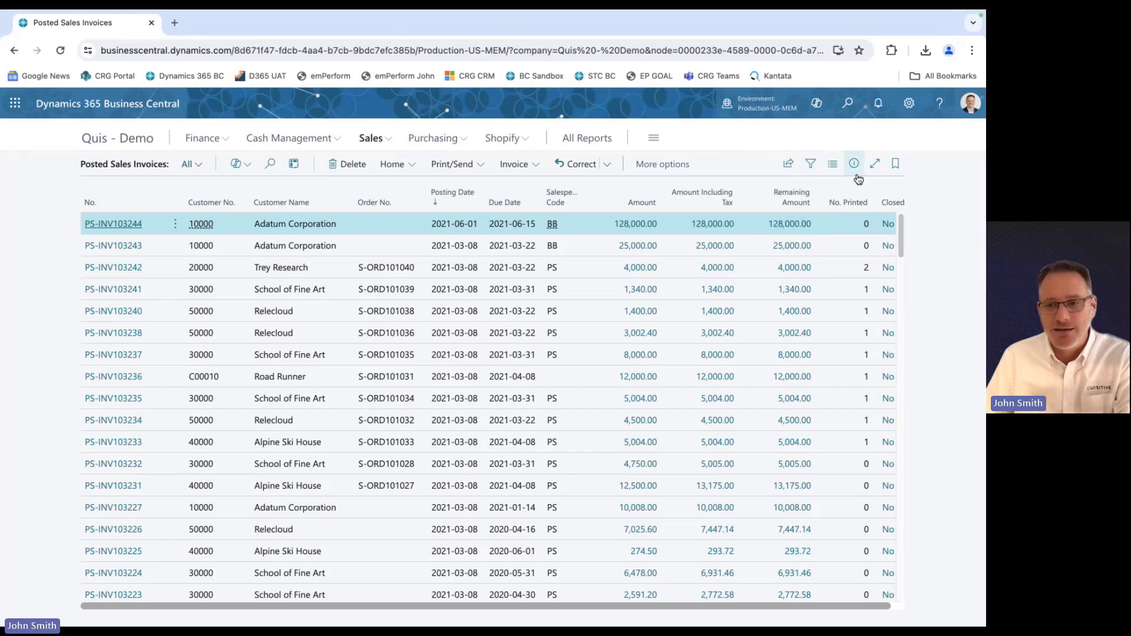
click(811, 166)
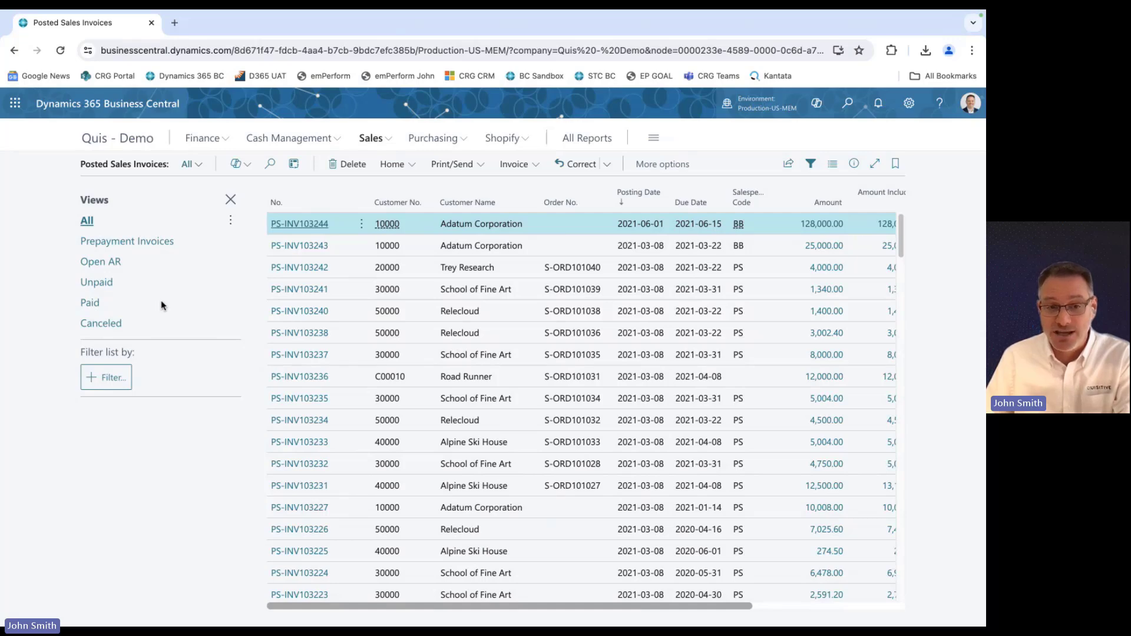
click(230, 199)
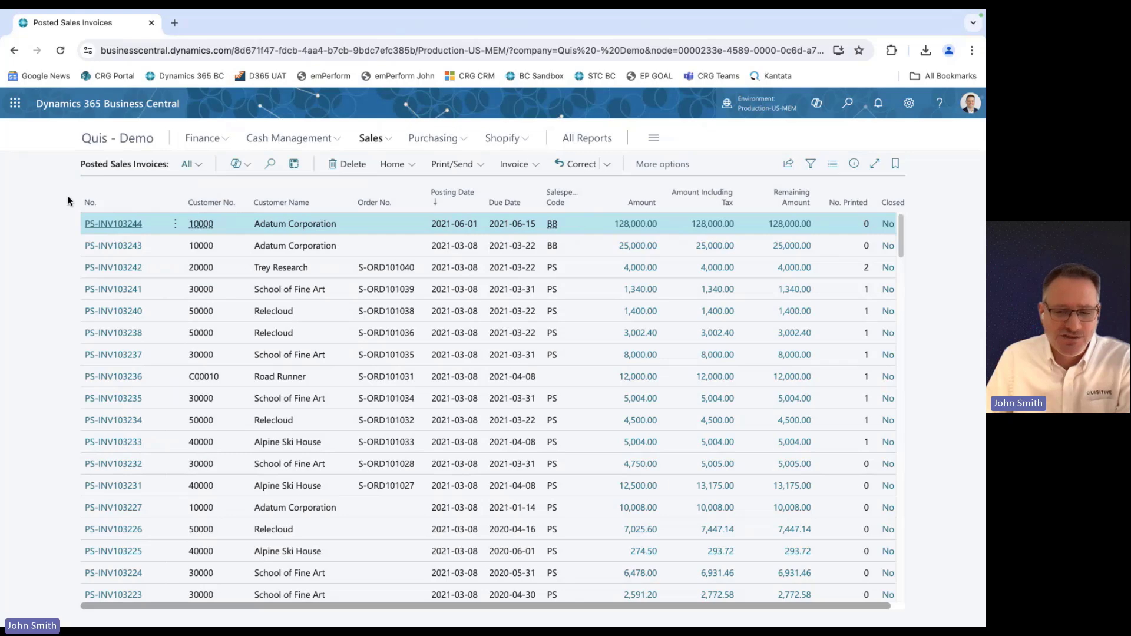
Enter analysis mode on the invoice list and group rows by Customer Name.
click(291, 170)
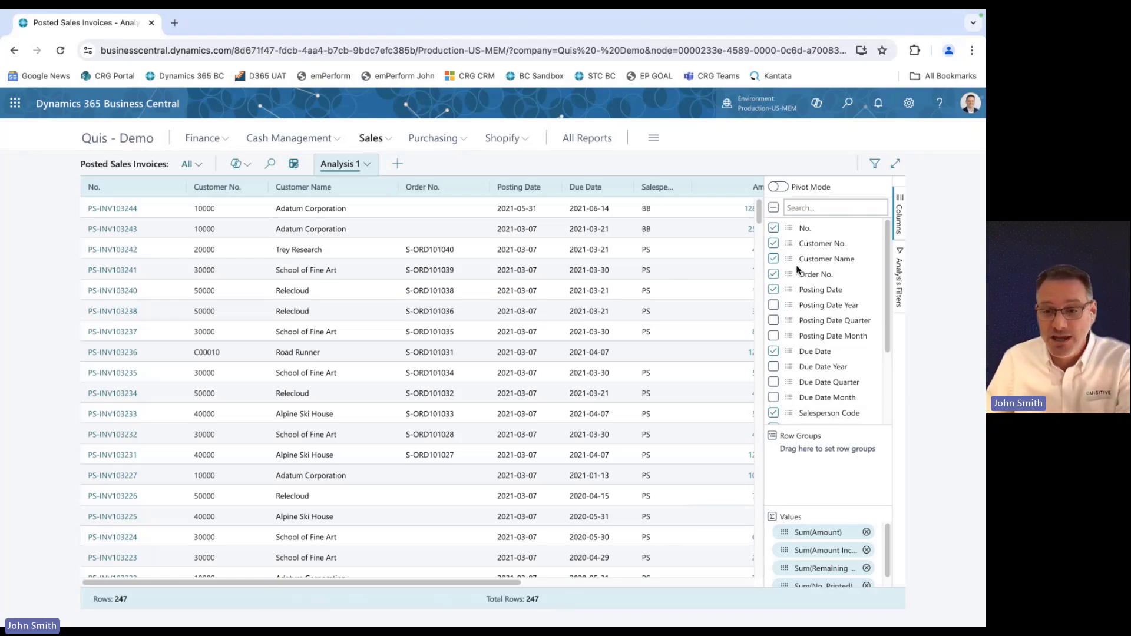
drag(788, 258, 785, 462)
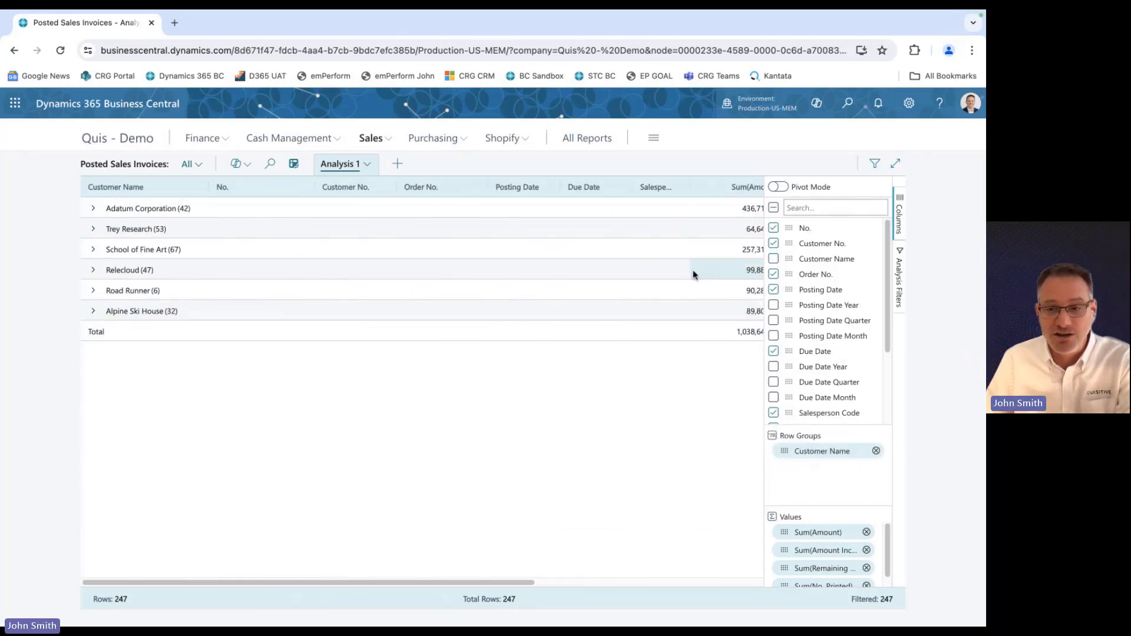
mouse_move(518, 581)
mouse_down()
mouse_move(537, 581)
mouse_move(498, 581)
mouse_up()
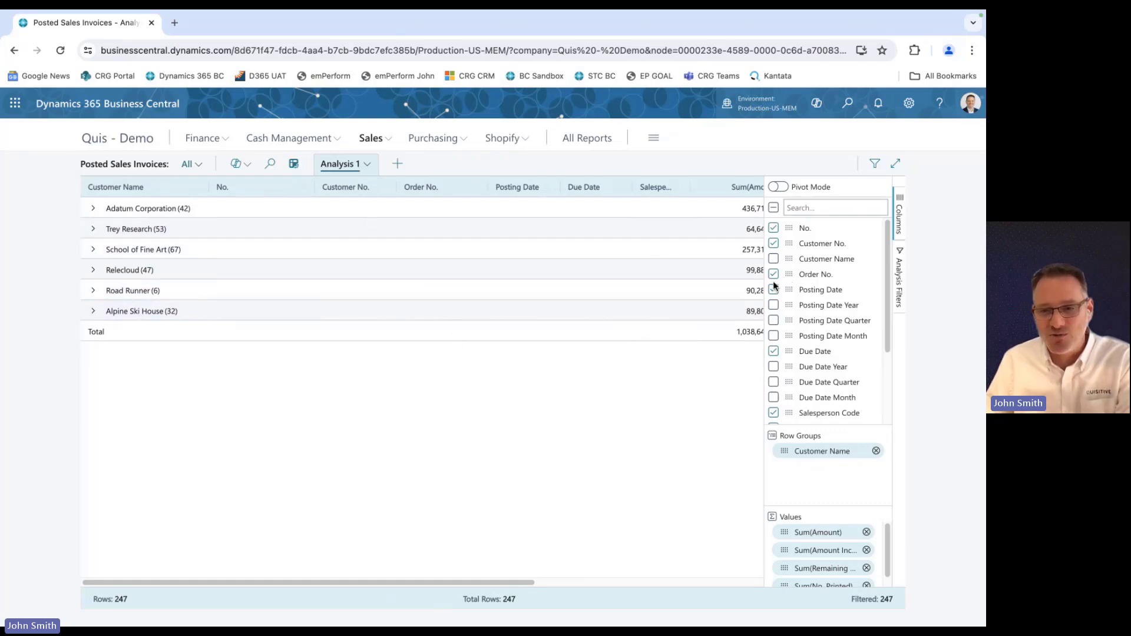
Hide the No., Customer No., Order No. and Posting Date columns from the analysis.
click(774, 227)
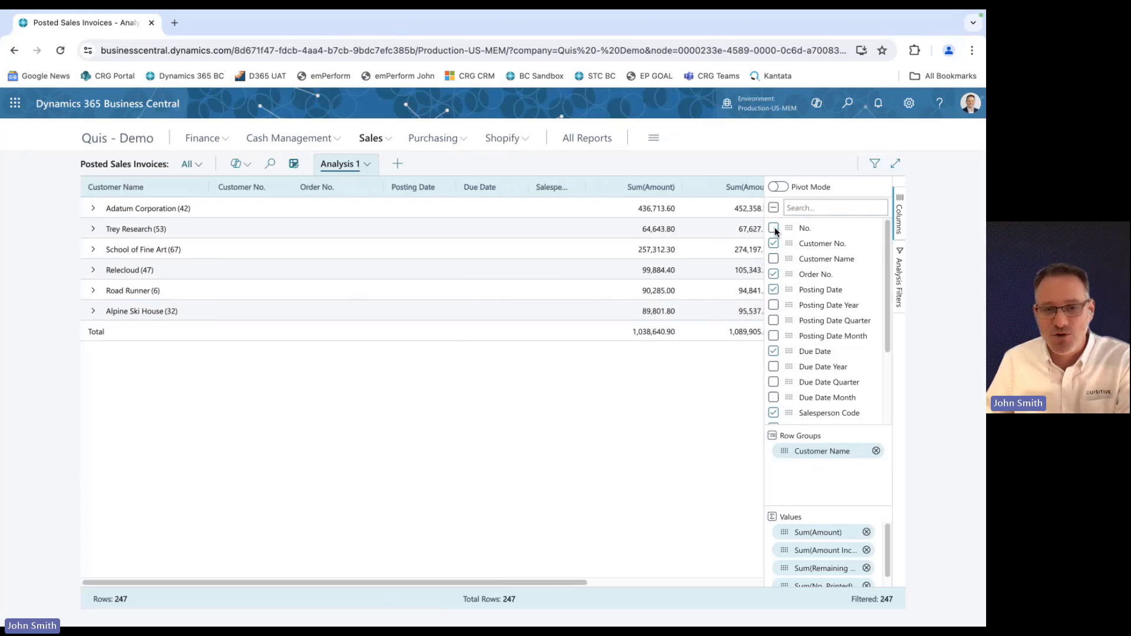
click(773, 244)
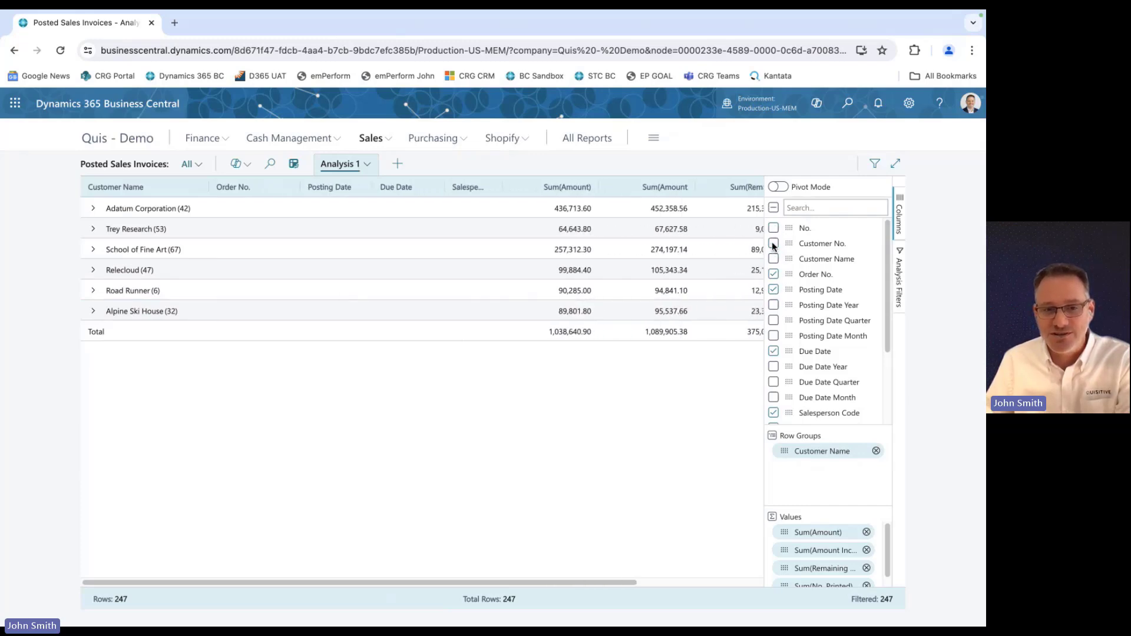
click(773, 276)
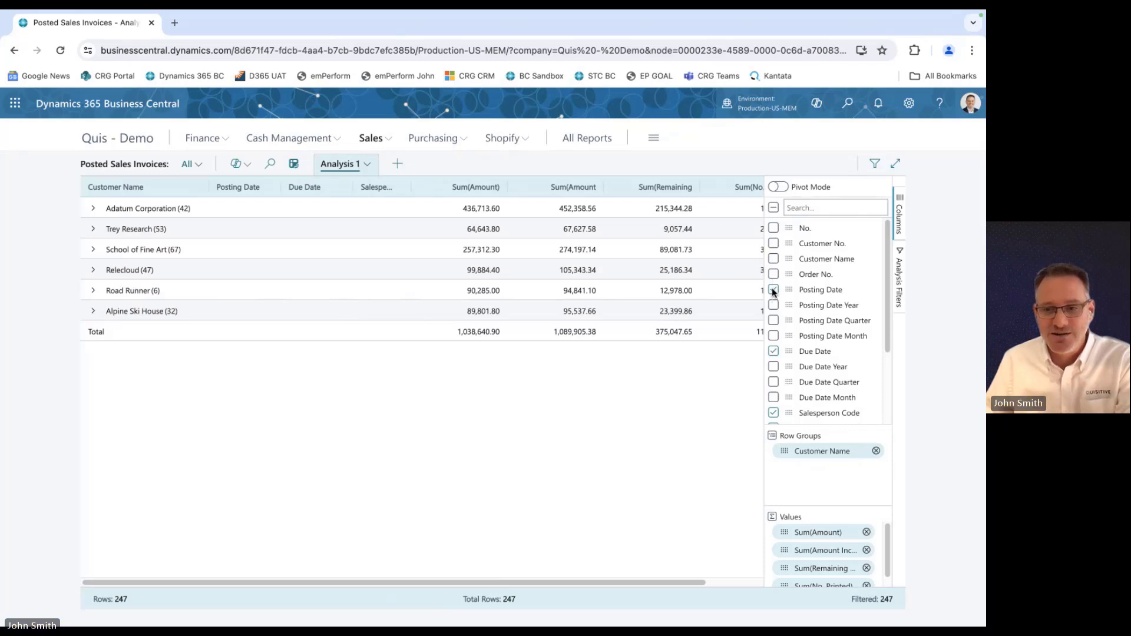
click(772, 288)
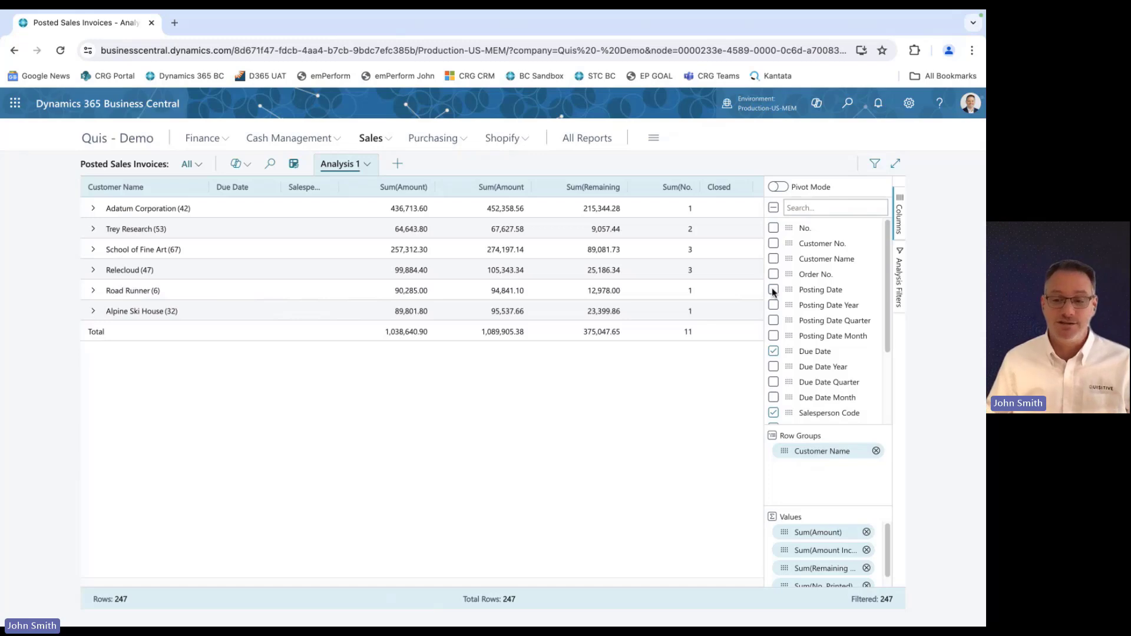
Rename the analysis tab to "sales by customer".
click(368, 166)
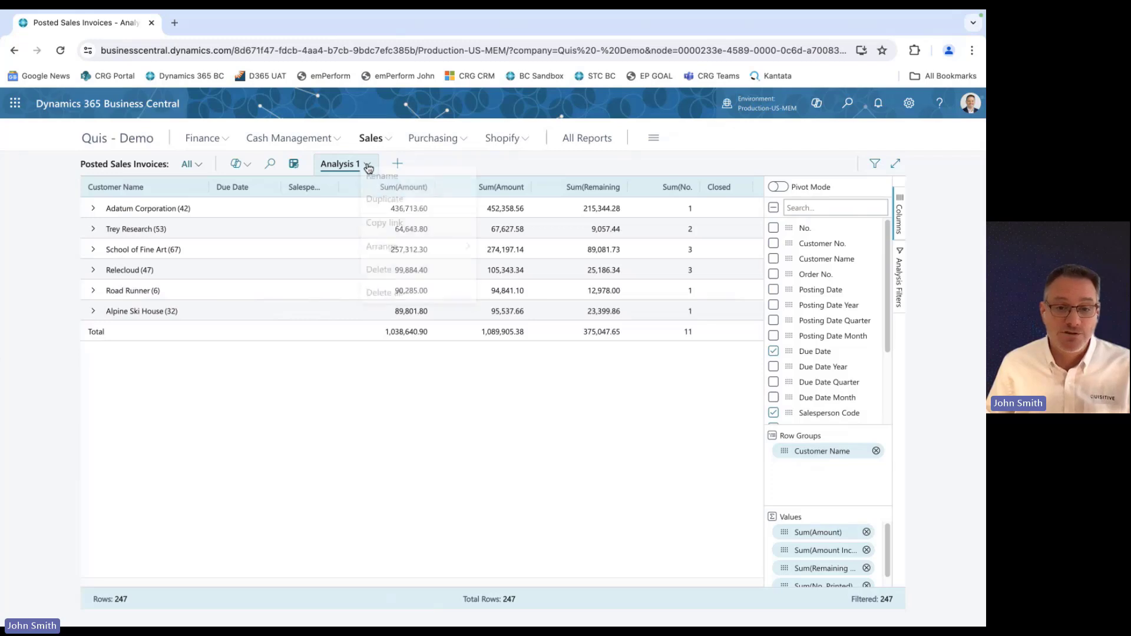
click(382, 180)
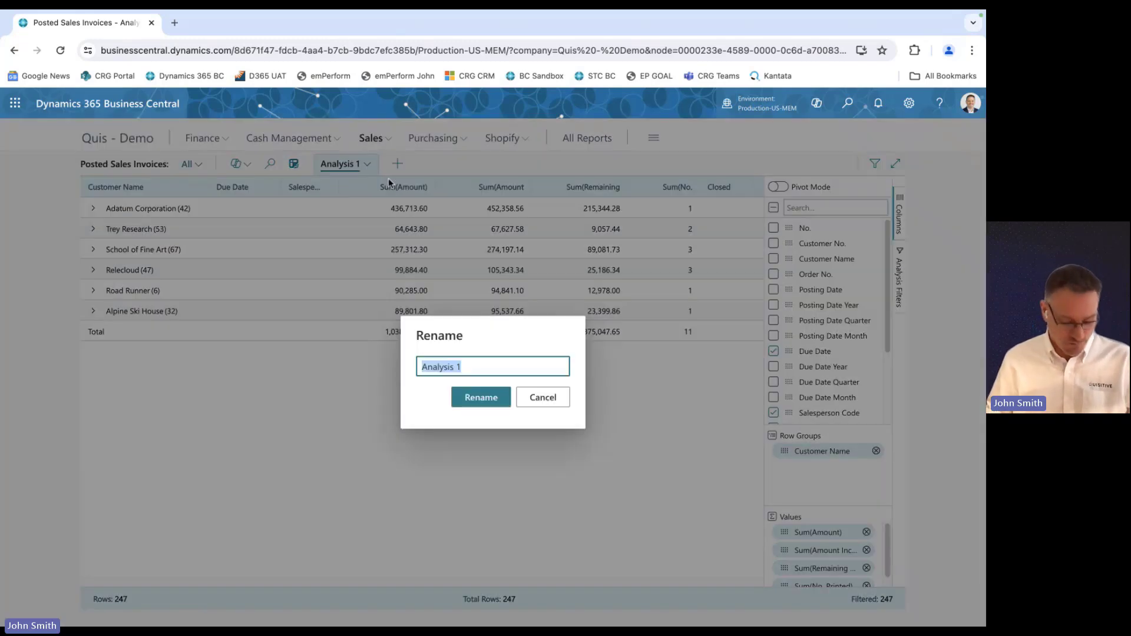
text(sales by cust)
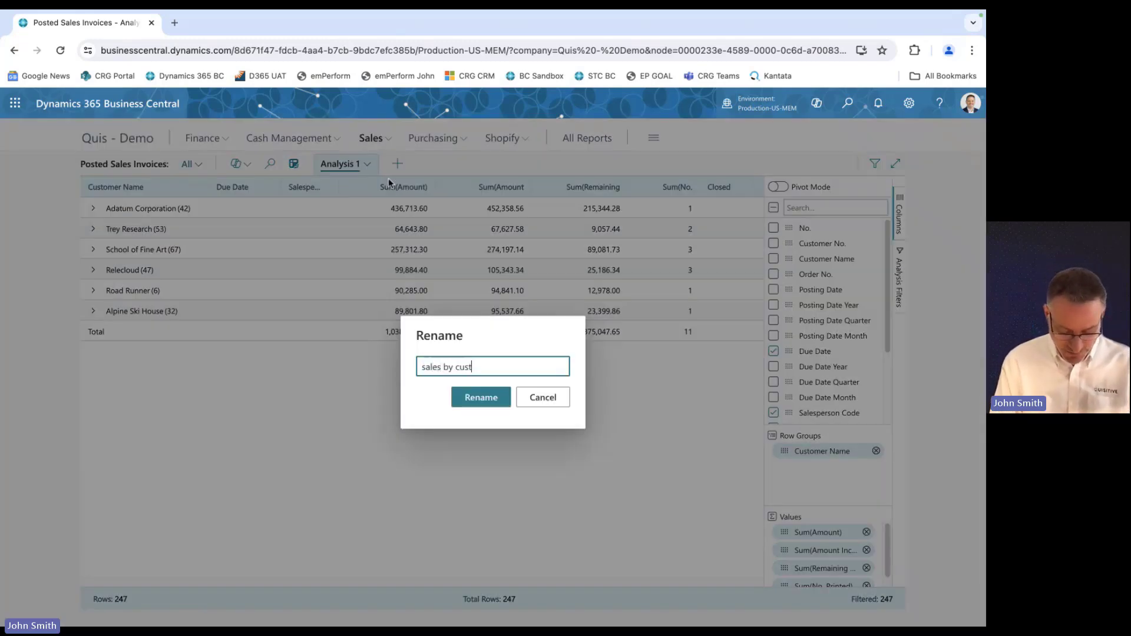
text(omer)
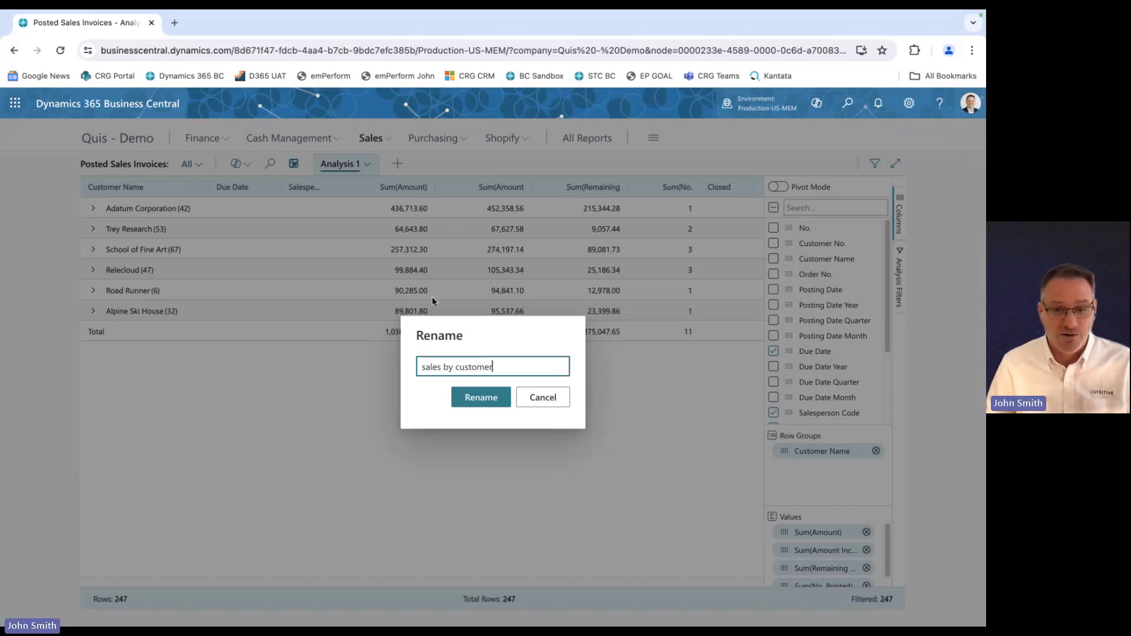
click(483, 397)
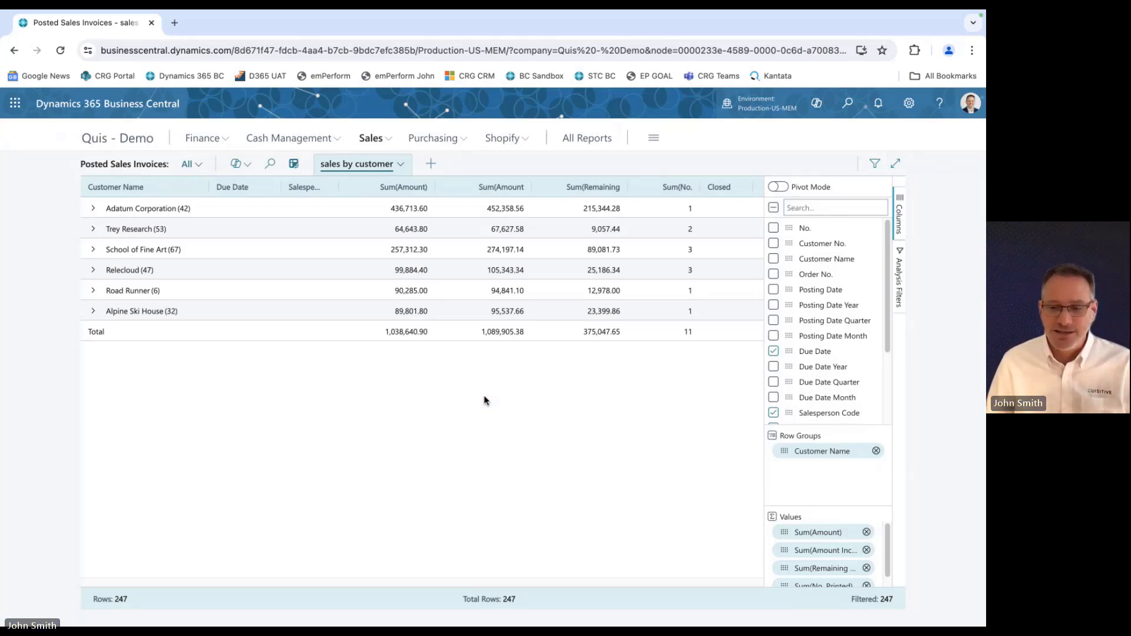
click(400, 165)
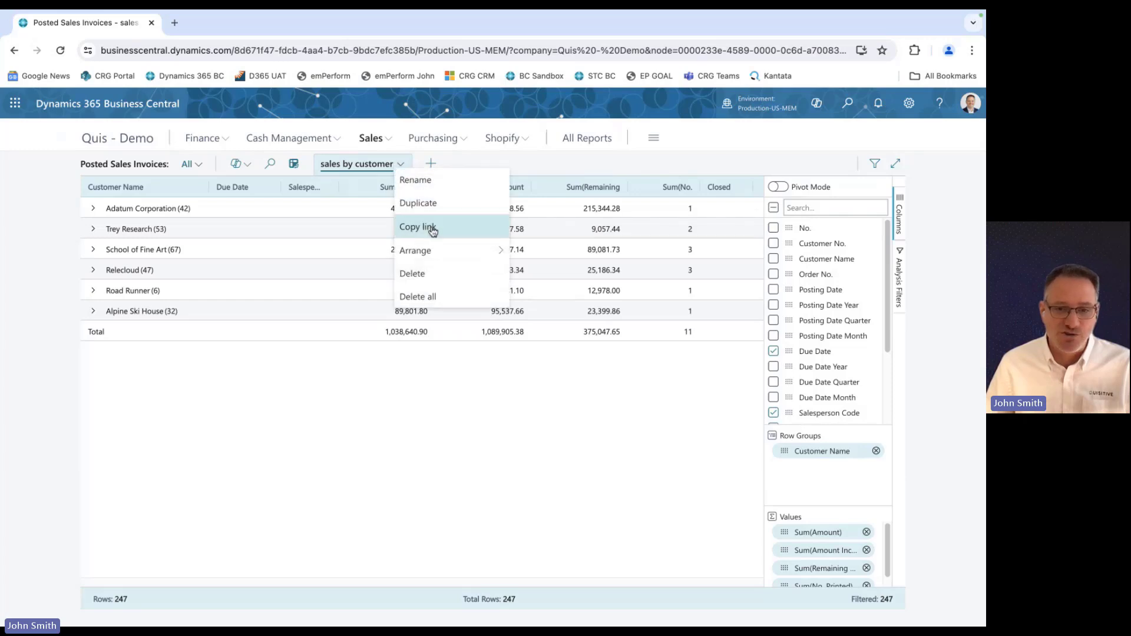
click(190, 453)
right_click(355, 292)
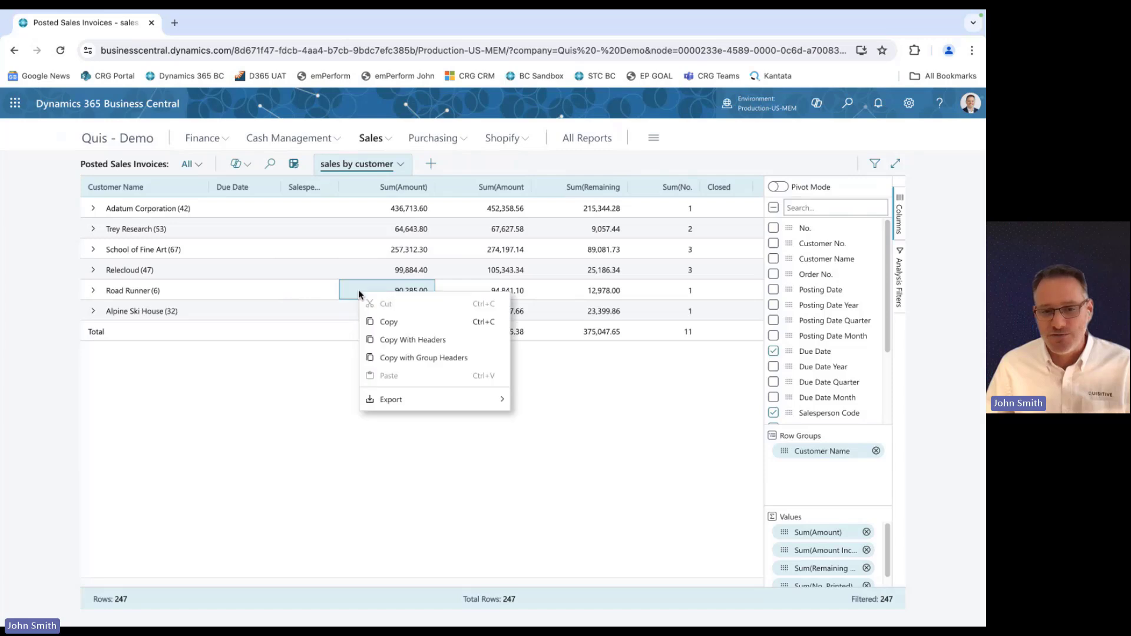
mouse_move(426, 406)
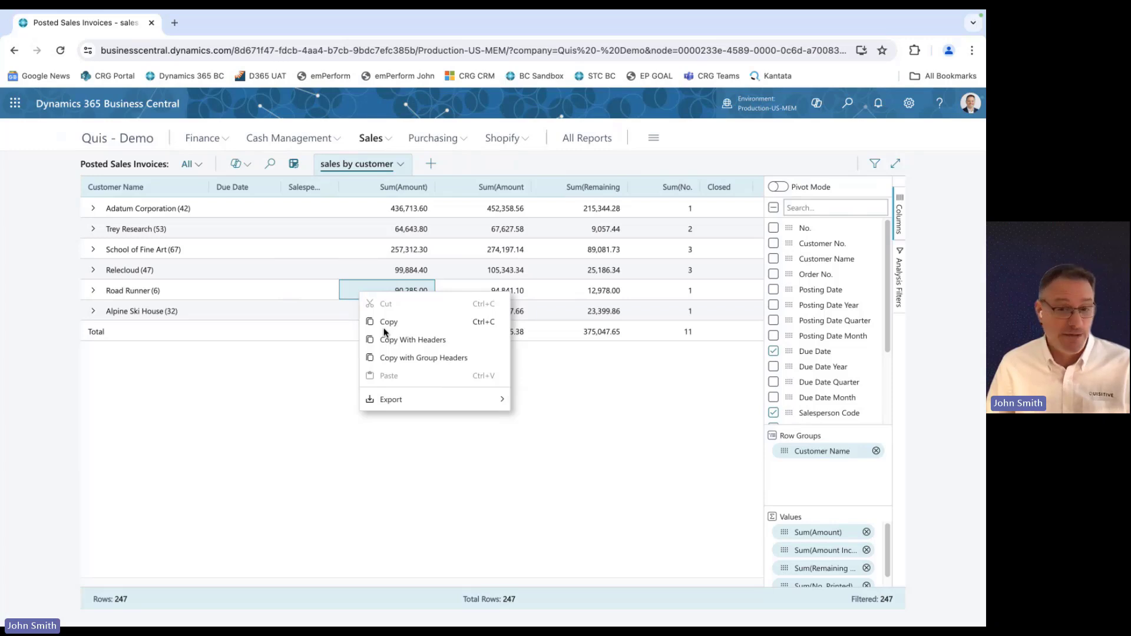
click(196, 412)
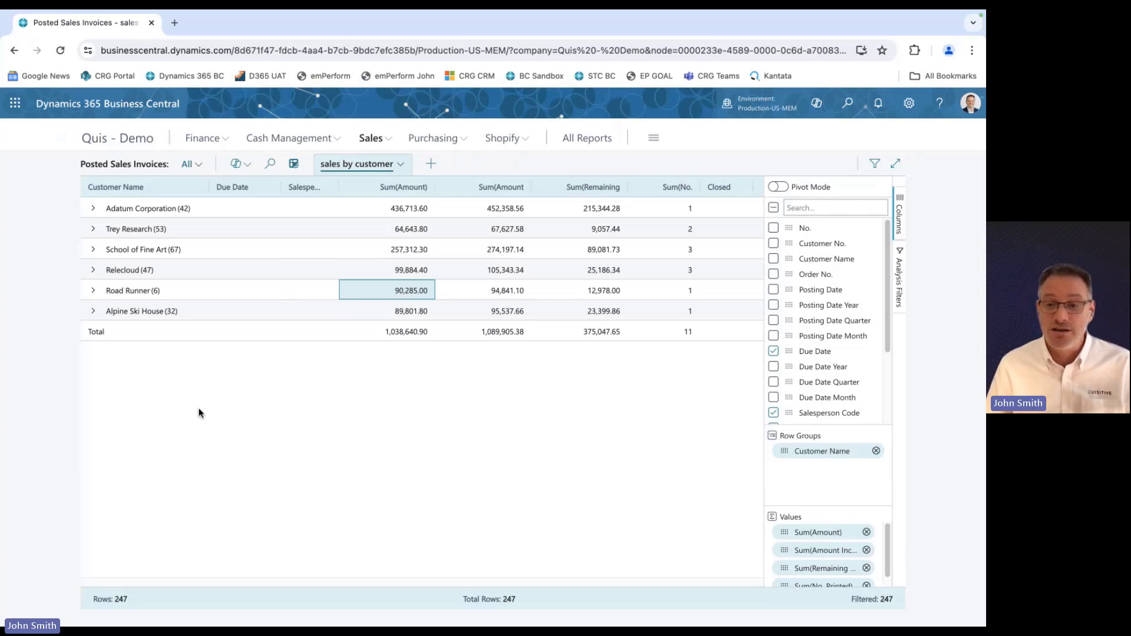
Create a new analysis tab and switch on pivot mode.
click(432, 168)
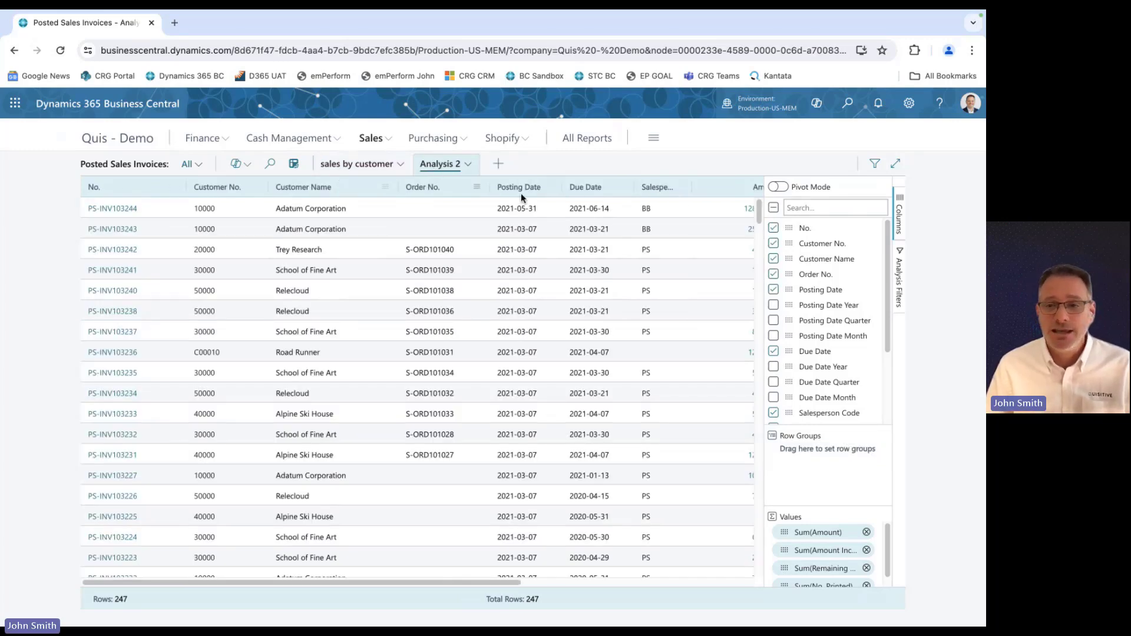
click(783, 189)
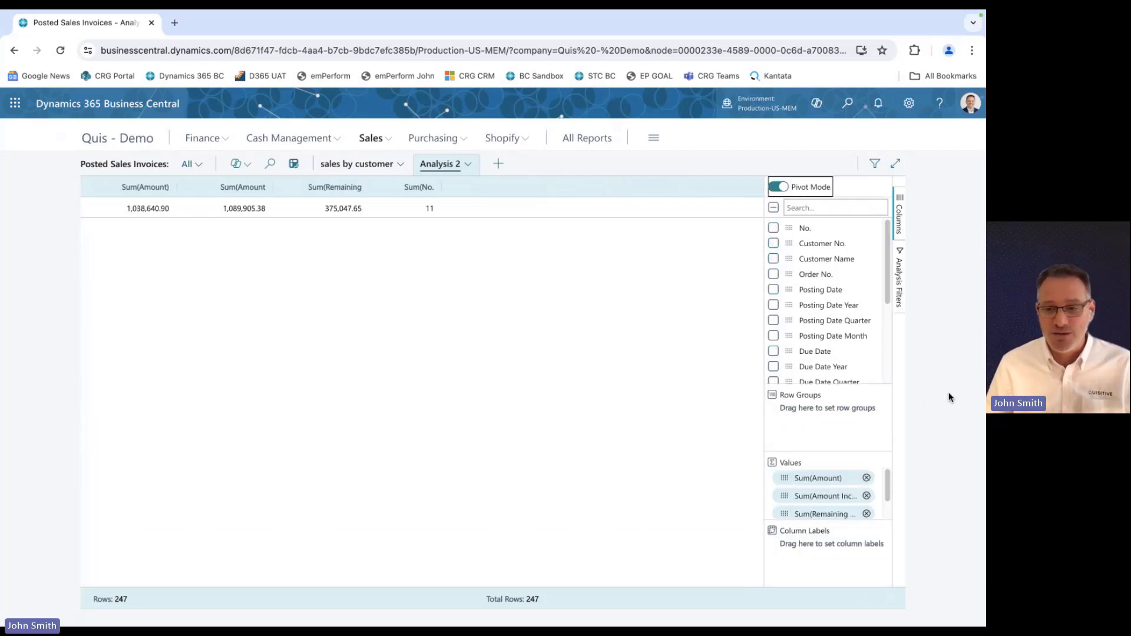
Remove every value from the pivot except Sum(Amount).
click(866, 496)
click(866, 496)
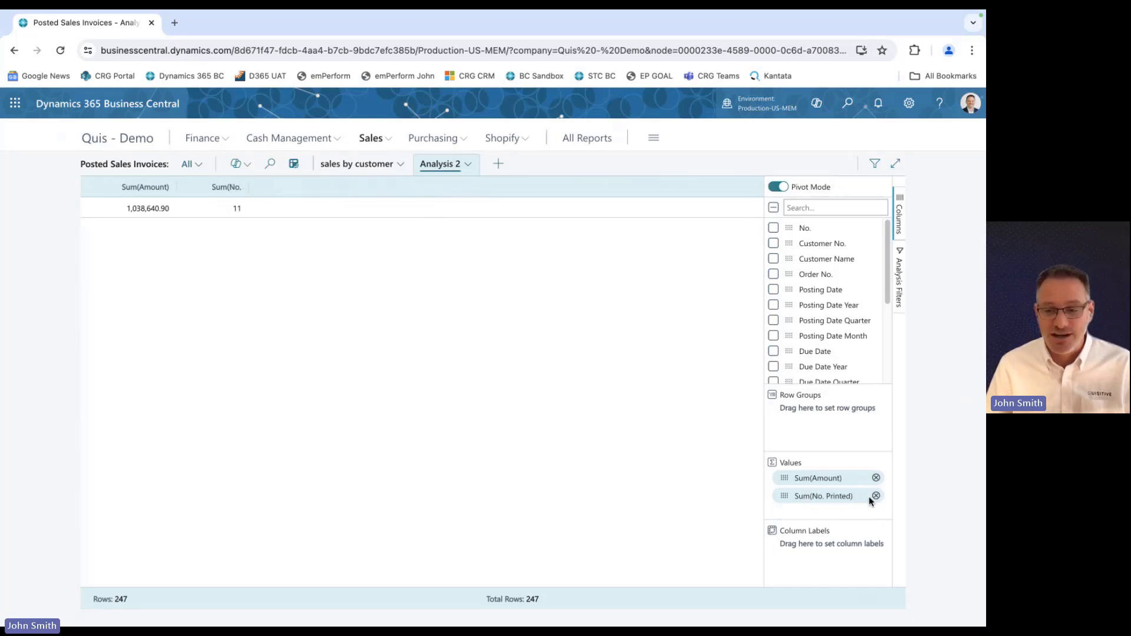
click(866, 496)
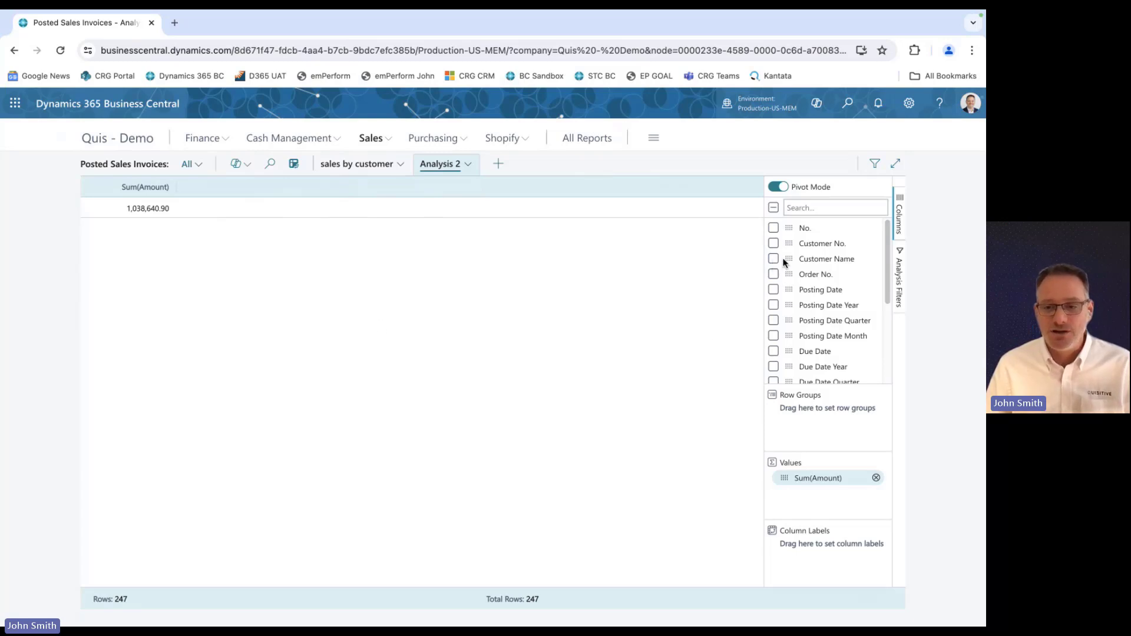
Set Customer Name as the row group and Posting Date Year as the column labels.
drag(787, 258, 813, 404)
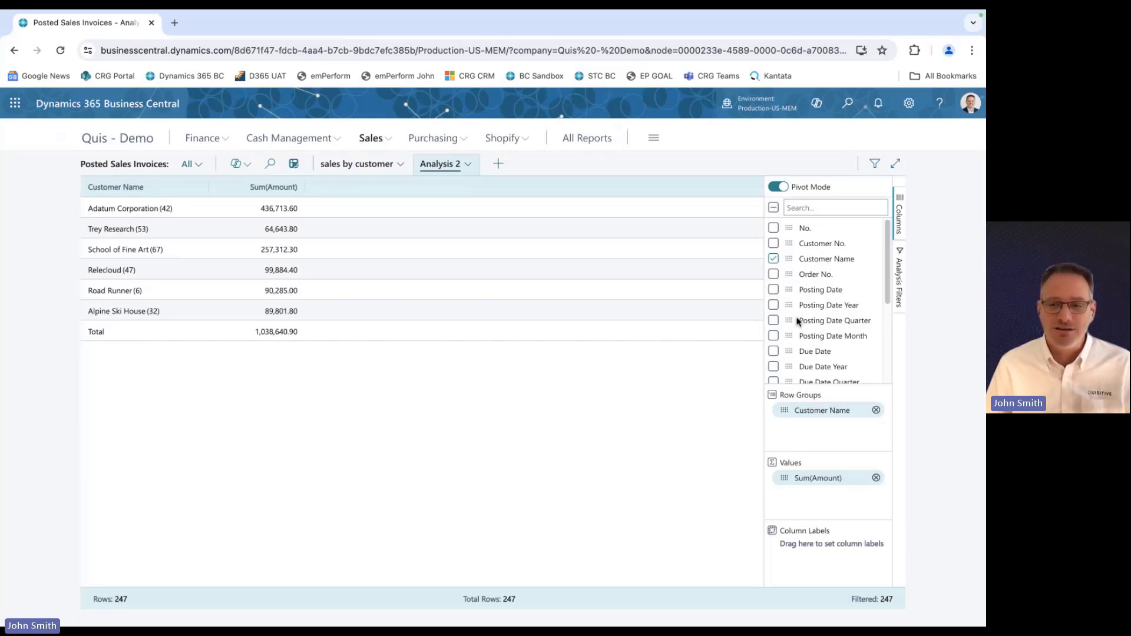
drag(789, 305, 821, 546)
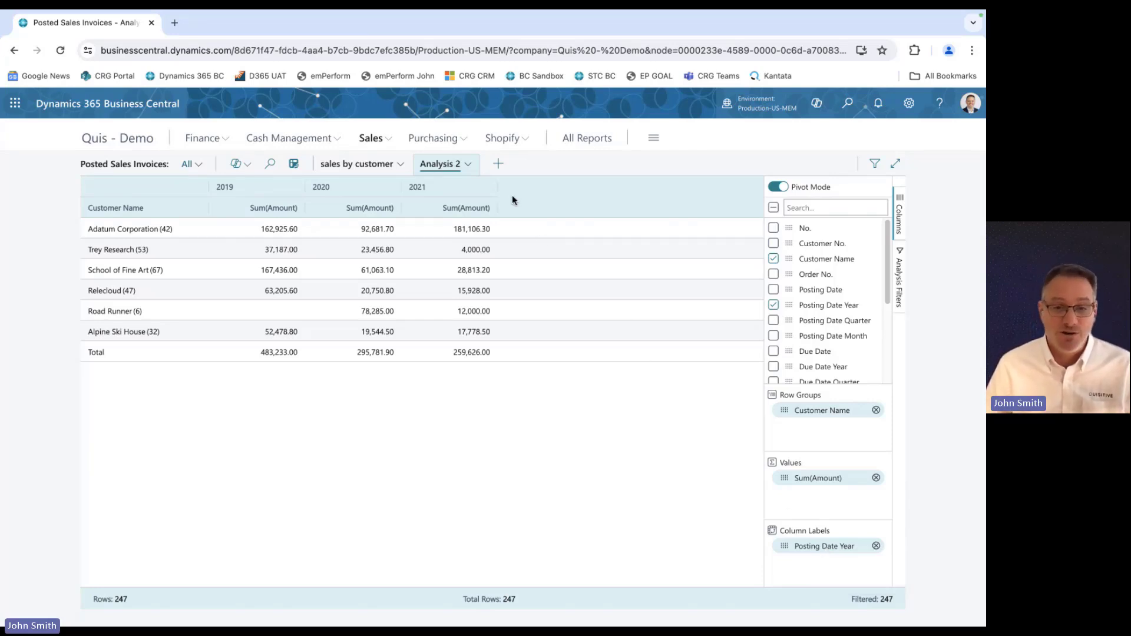
Rename the new analysis tab to "Sales by Cust by Yr".
click(466, 166)
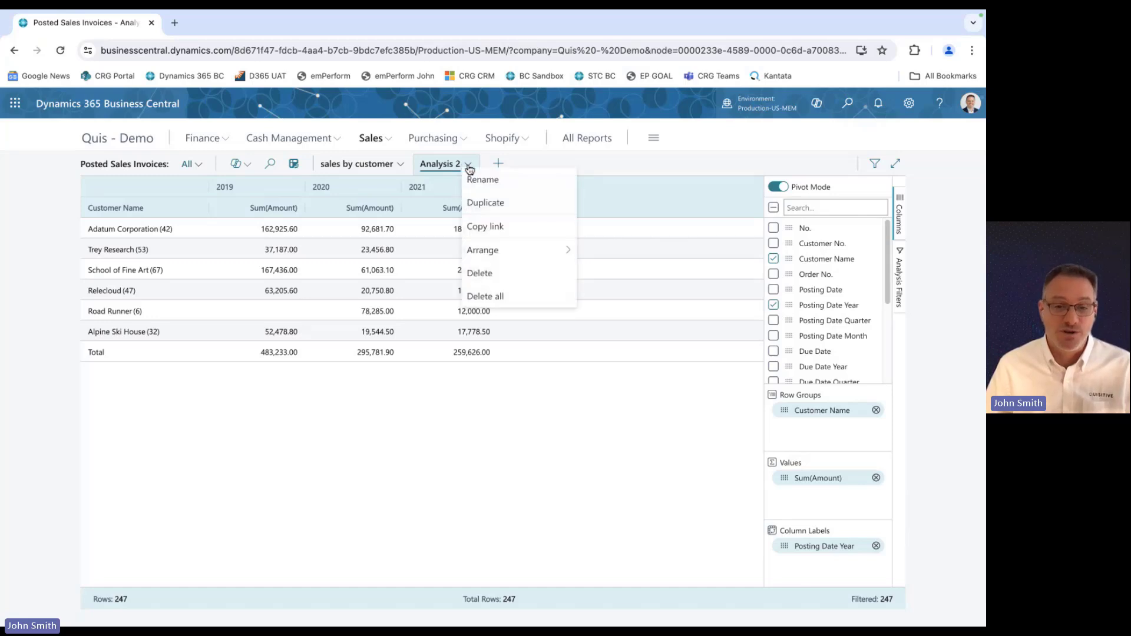
click(517, 190)
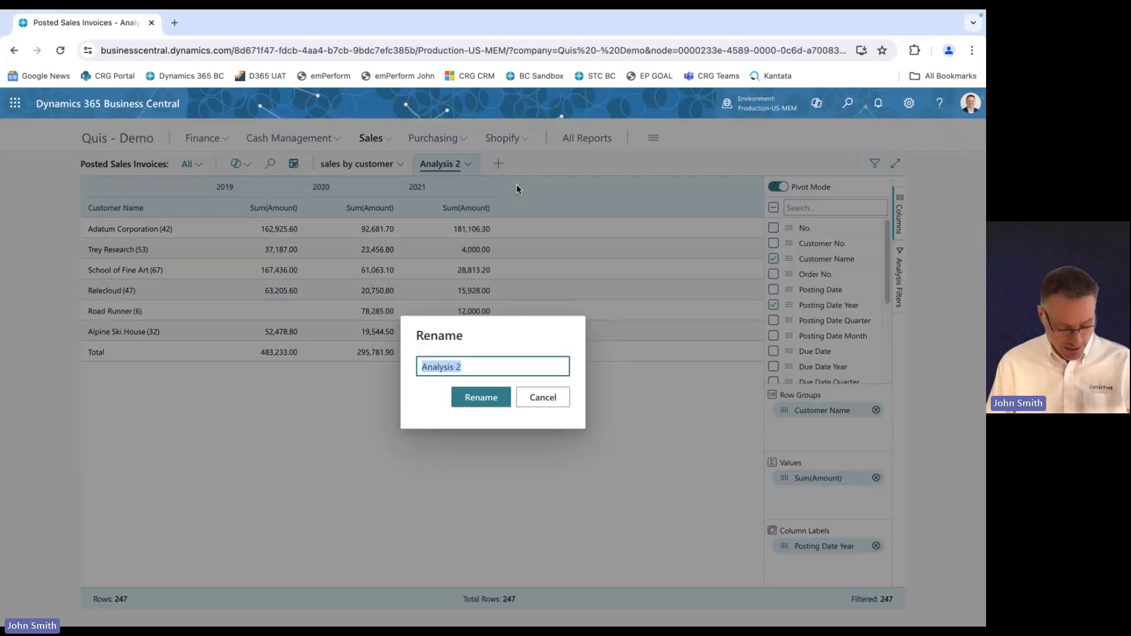
text(Sales by Cust)
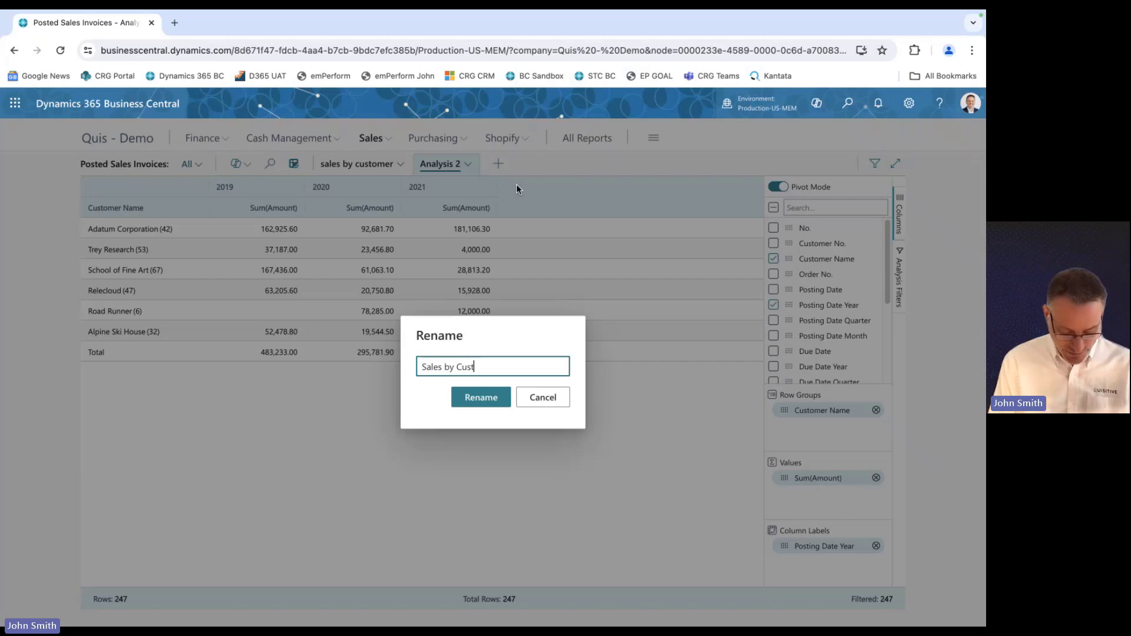
text( by Yr)
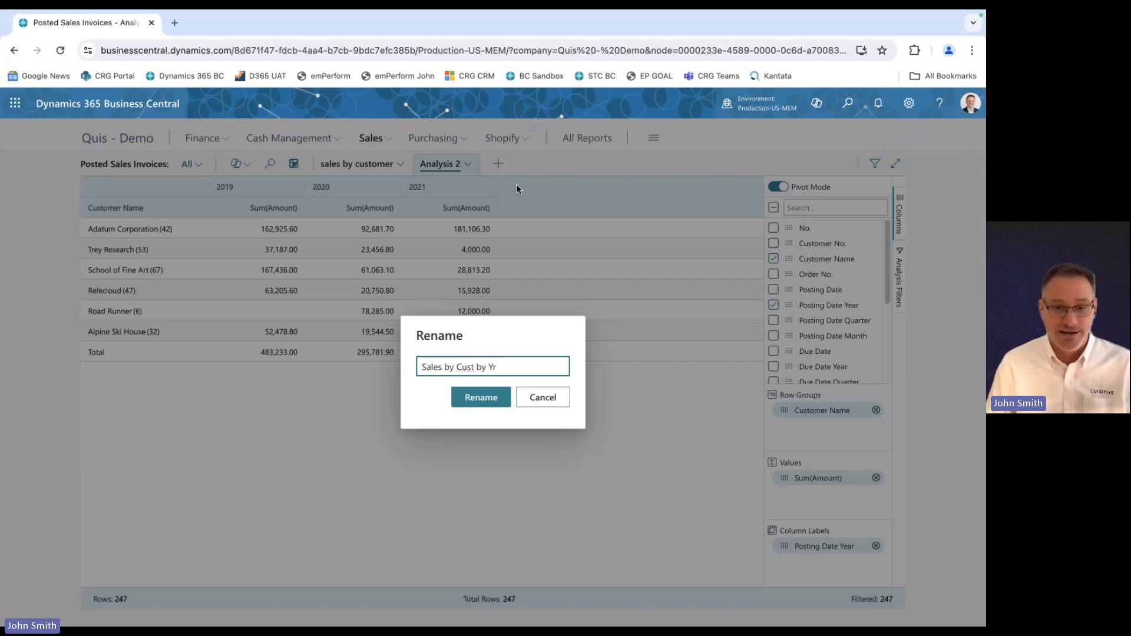
key(Return)
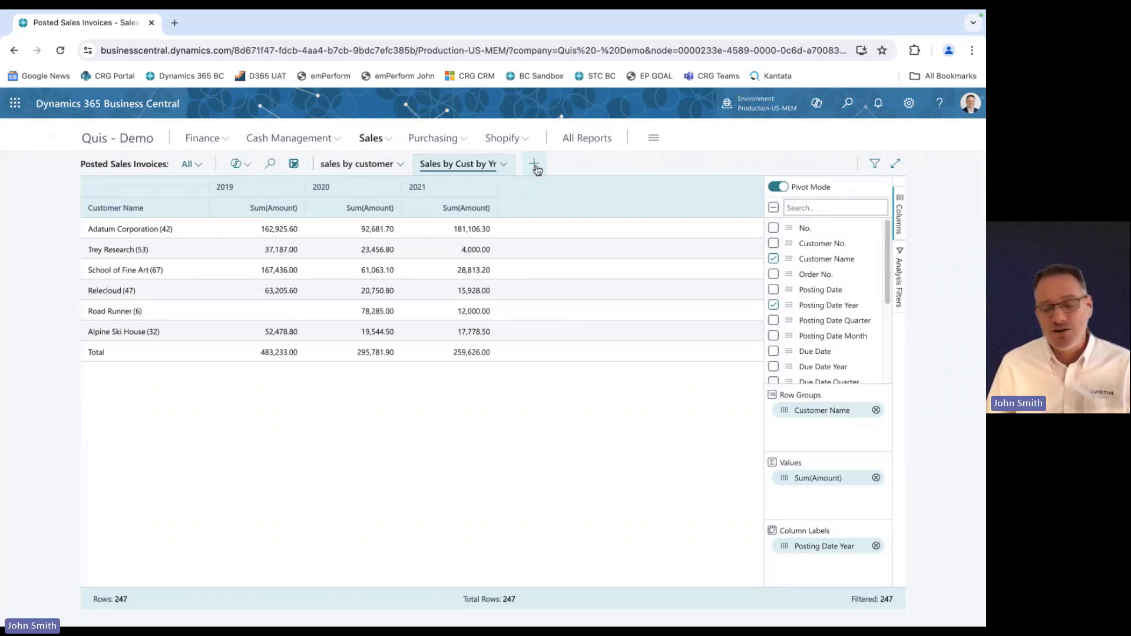
Create another analysis tab, switch on pivot mode and set Customer Name as the row group.
click(535, 166)
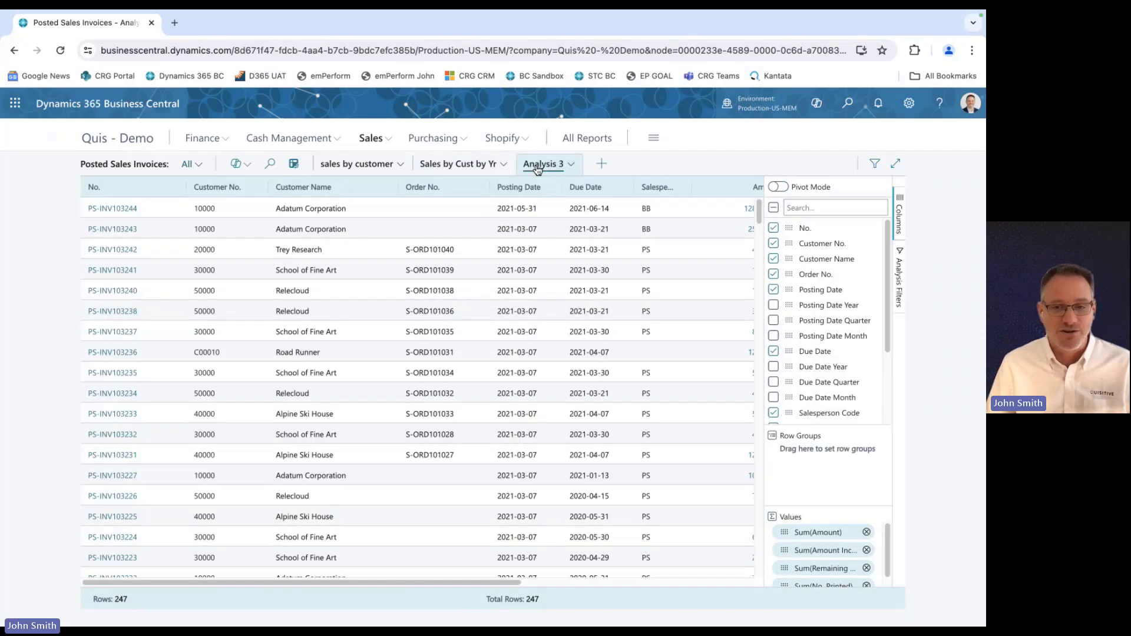
click(777, 187)
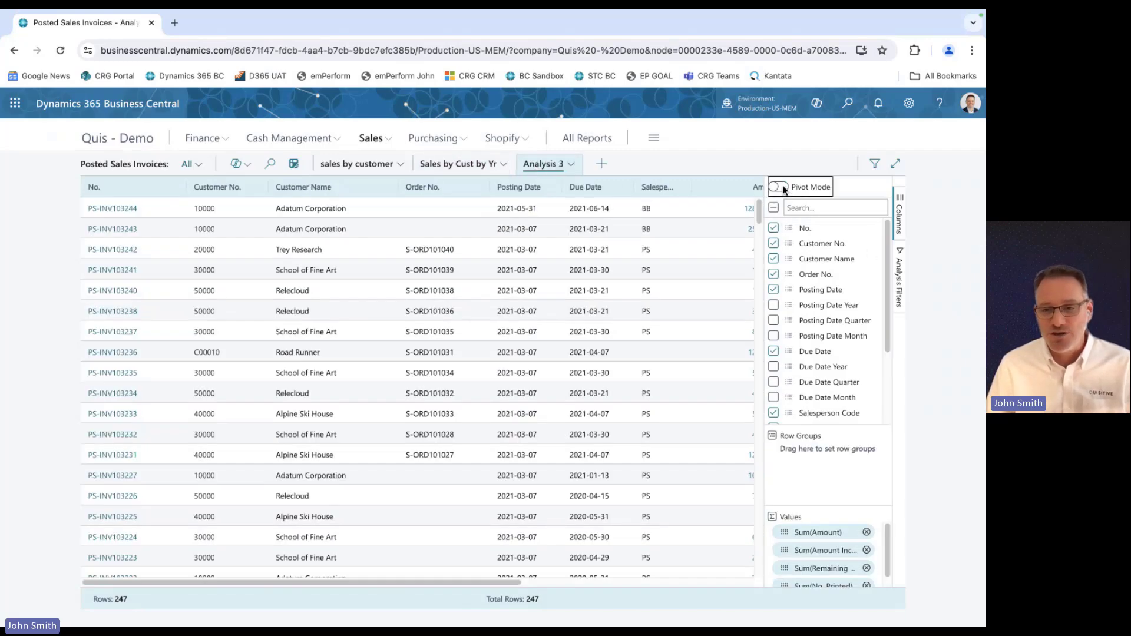
drag(788, 258, 824, 438)
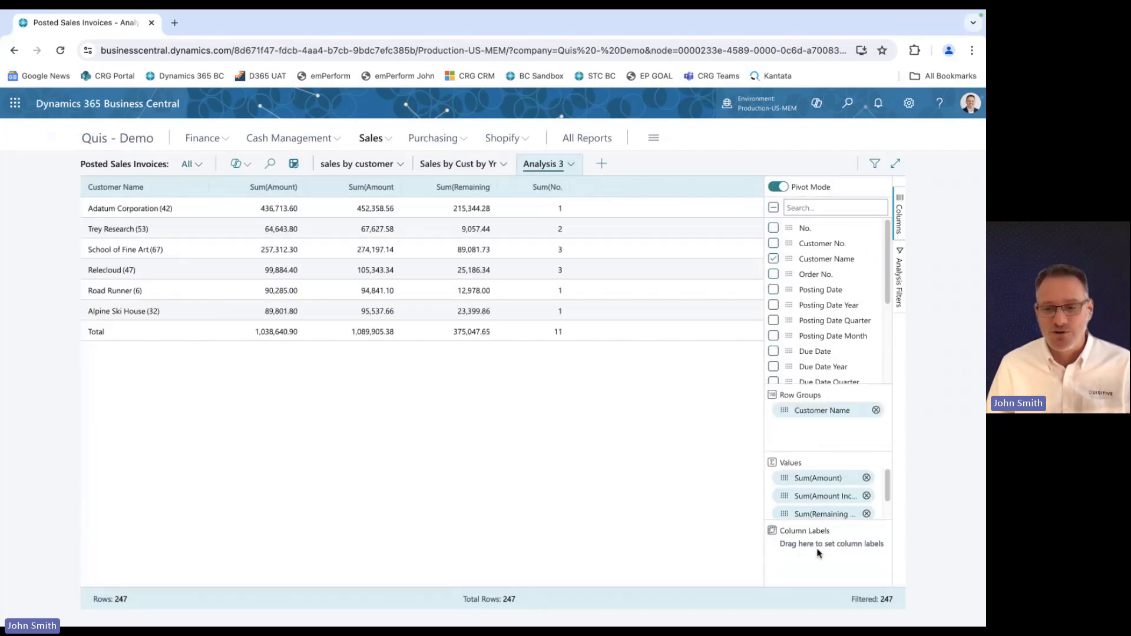
Remove all values except Sum(Amount) and set Posting Date Year as the column labels.
click(866, 495)
click(866, 496)
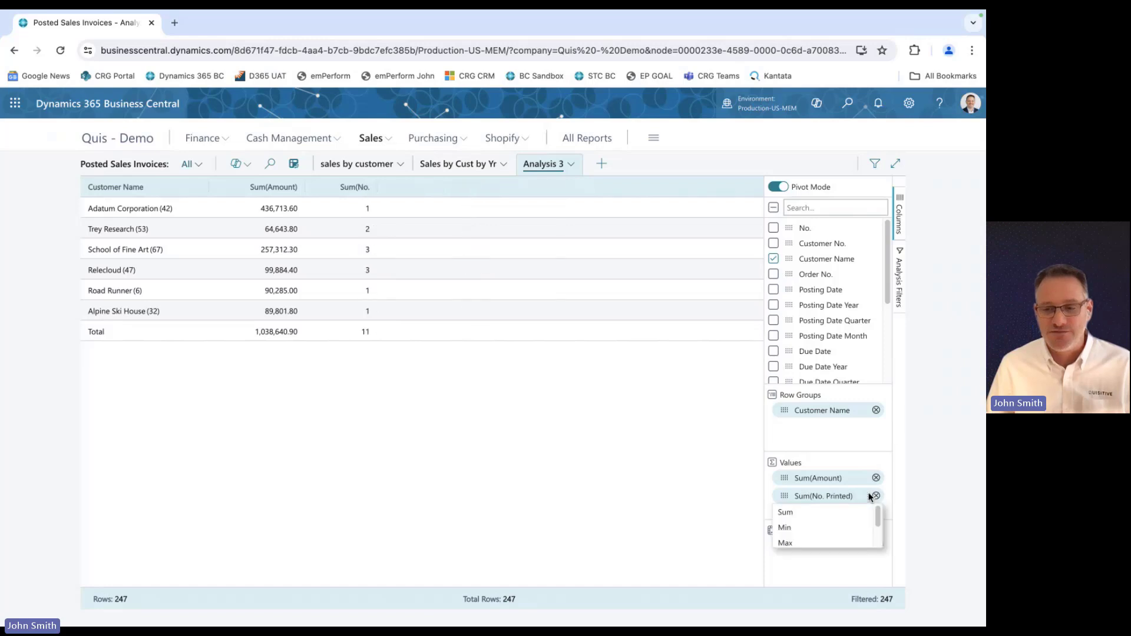
click(866, 495)
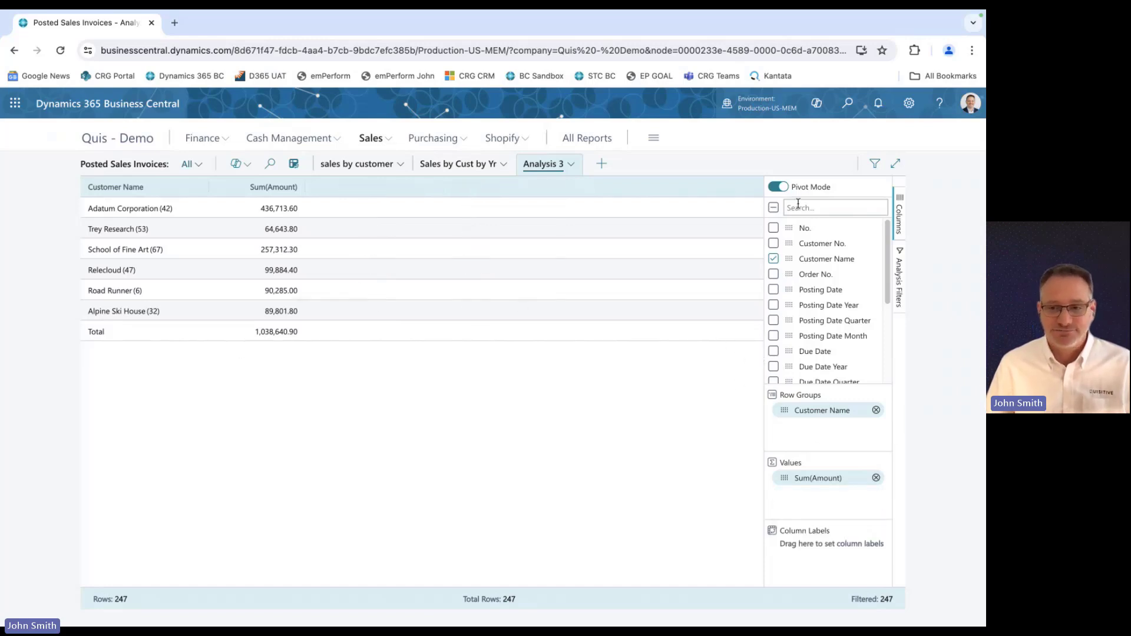
drag(790, 307, 818, 539)
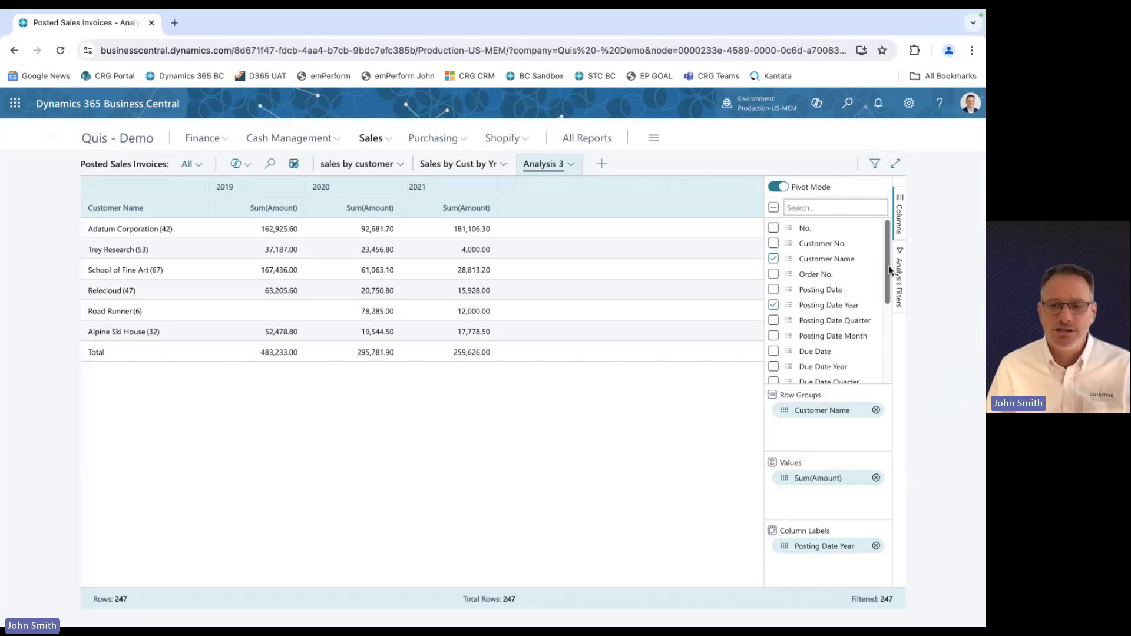
Filter the analysis on Salesperson Code so only BB is included.
scroll(863, 334, down, 3)
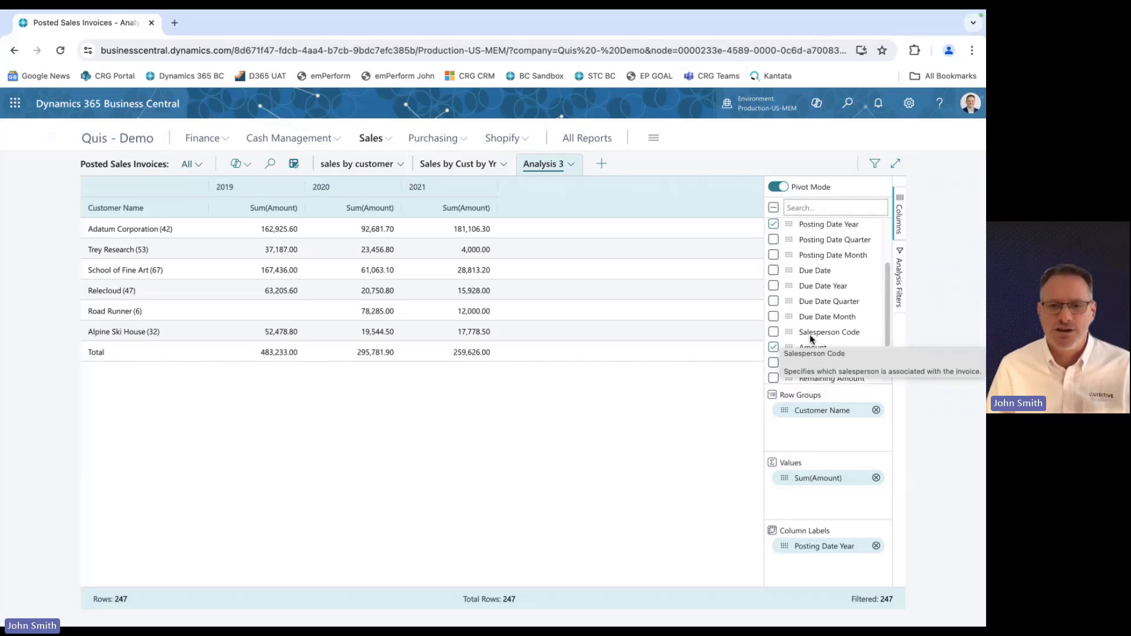
click(900, 295)
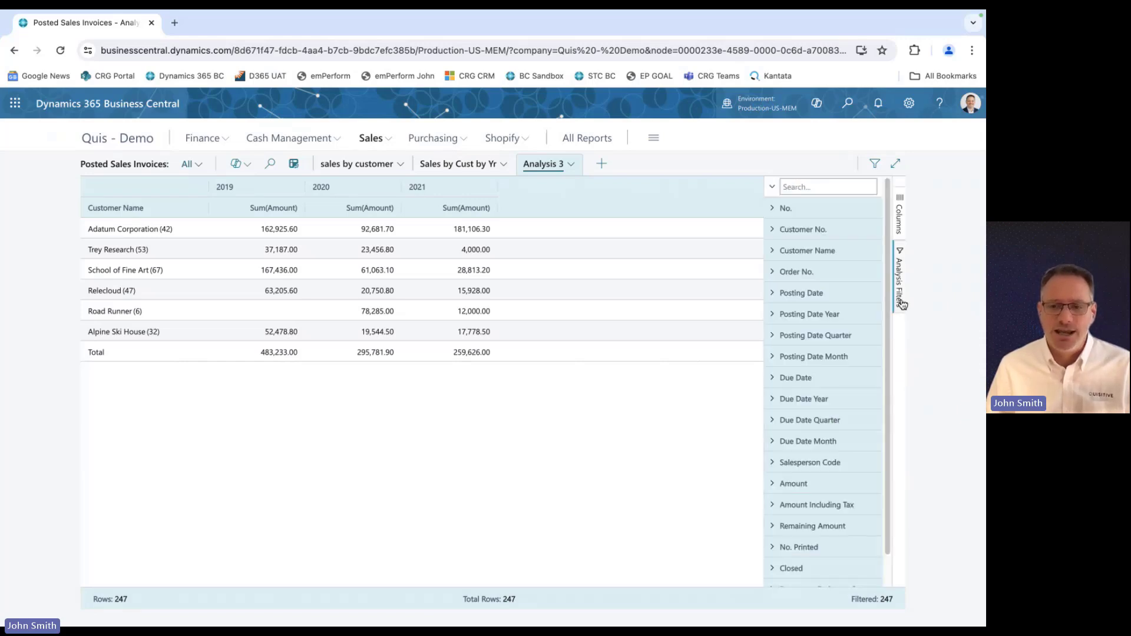
click(771, 463)
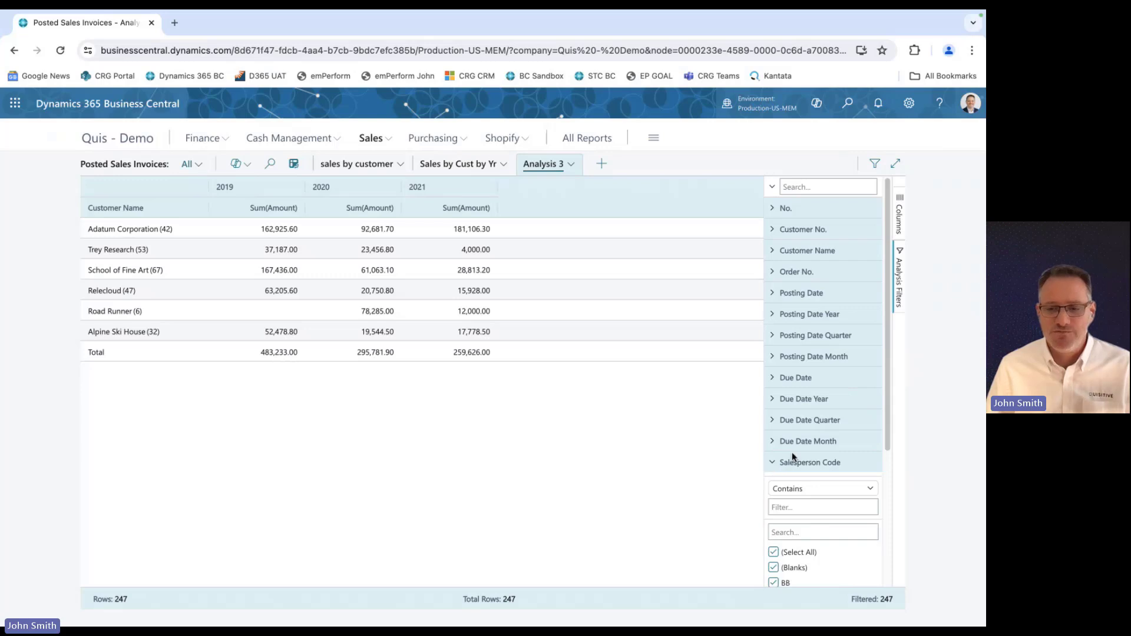
scroll(792, 451, down, 3)
click(773, 405)
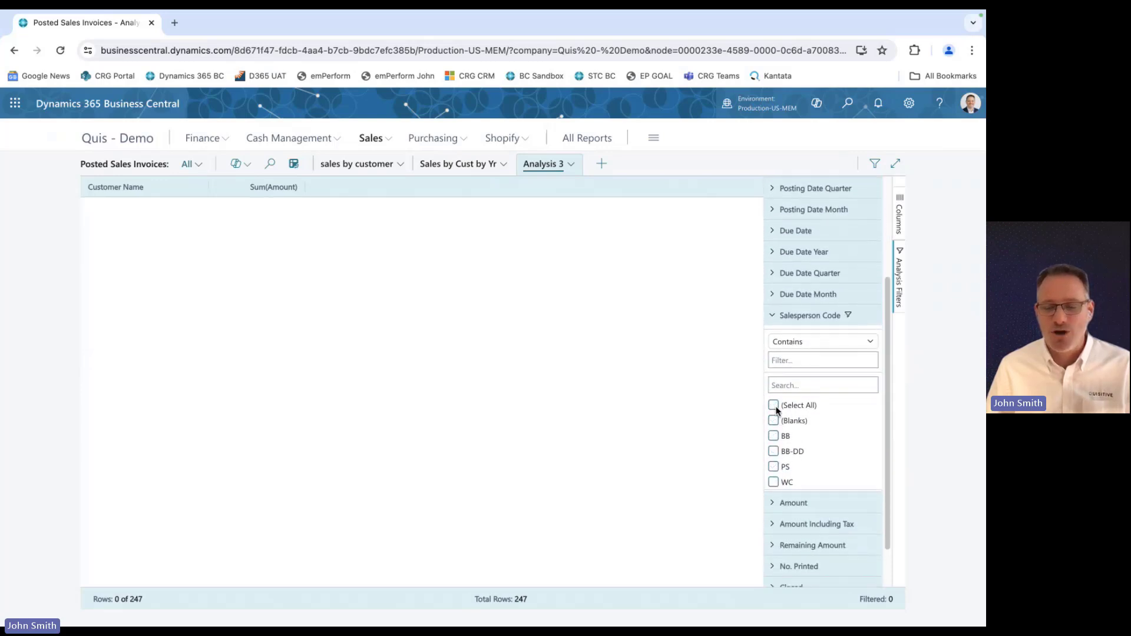
click(773, 436)
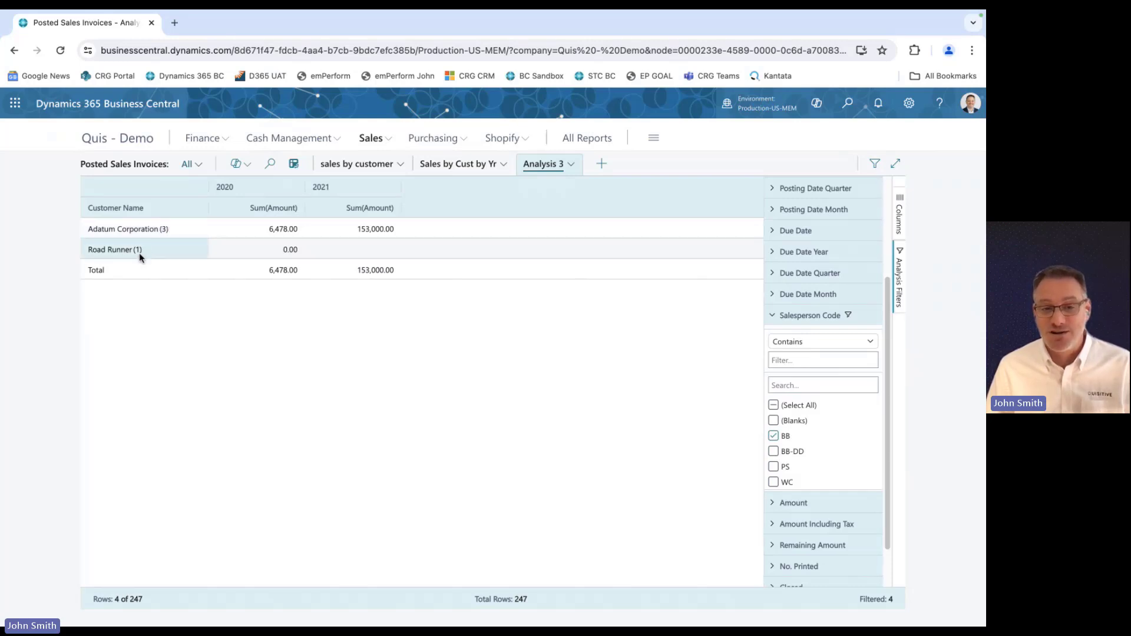
Rename the new analysis tab to "Sales by BB".
click(571, 165)
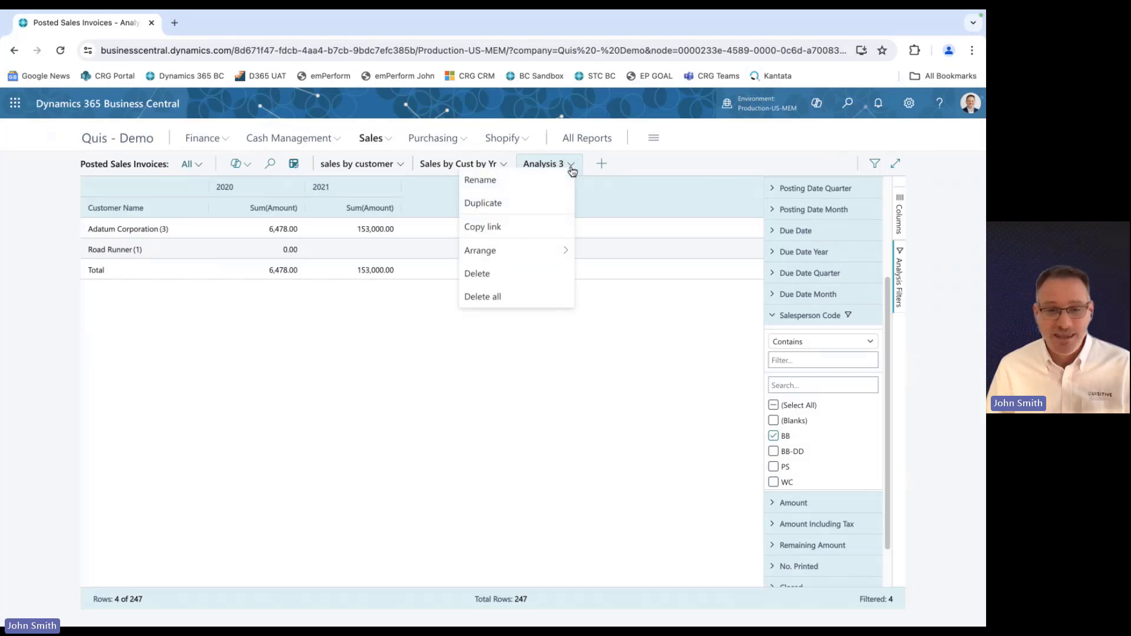
click(545, 181)
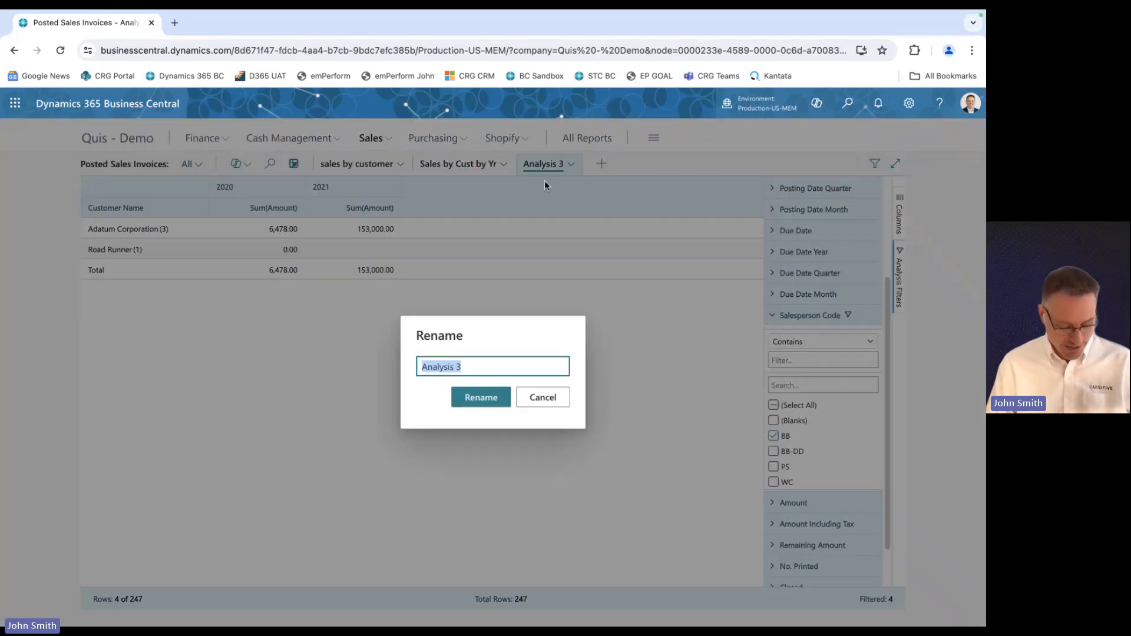
text(Sales by BB)
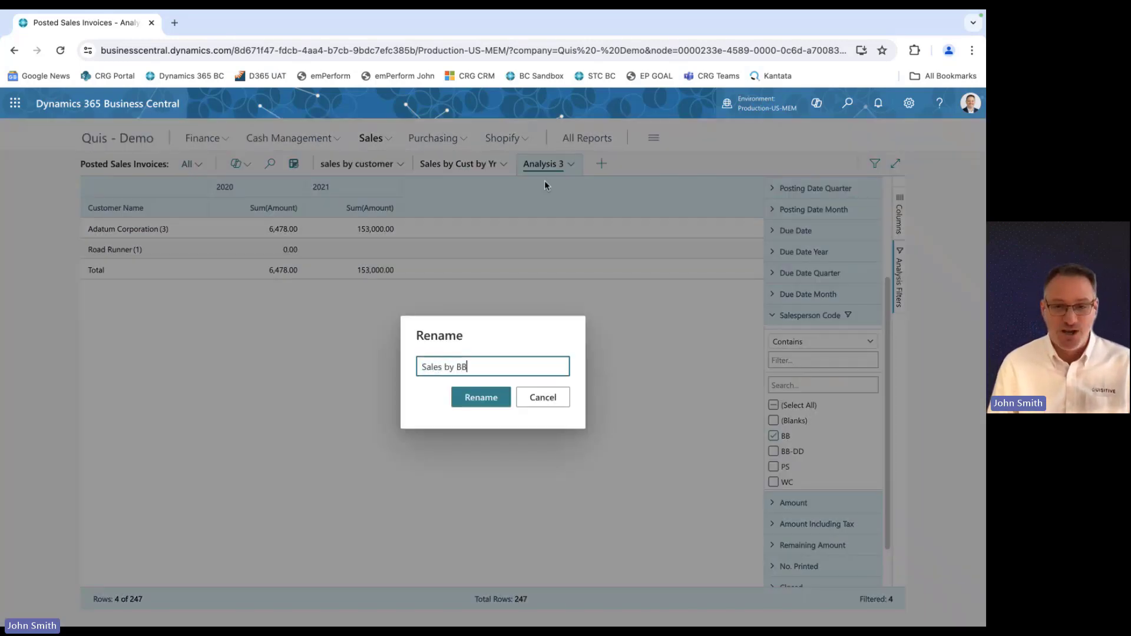
click(481, 404)
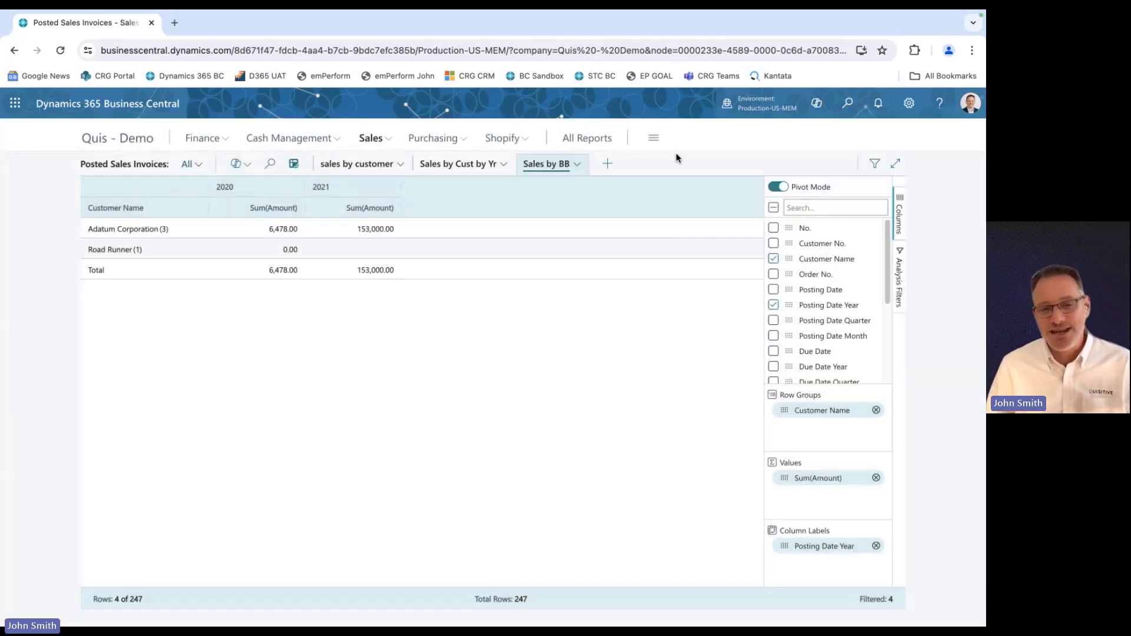
Review the saved analysis tabs, leaving and reopening Posted Sales Invoices from the Sales menu and re-entering analysis mode.
click(380, 167)
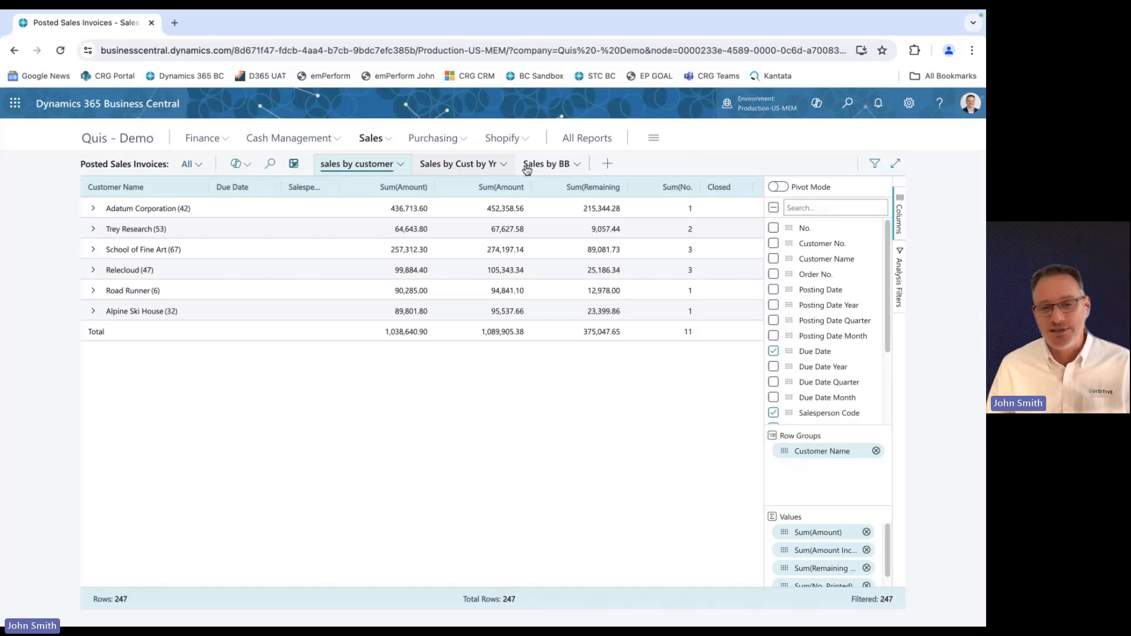
click(544, 168)
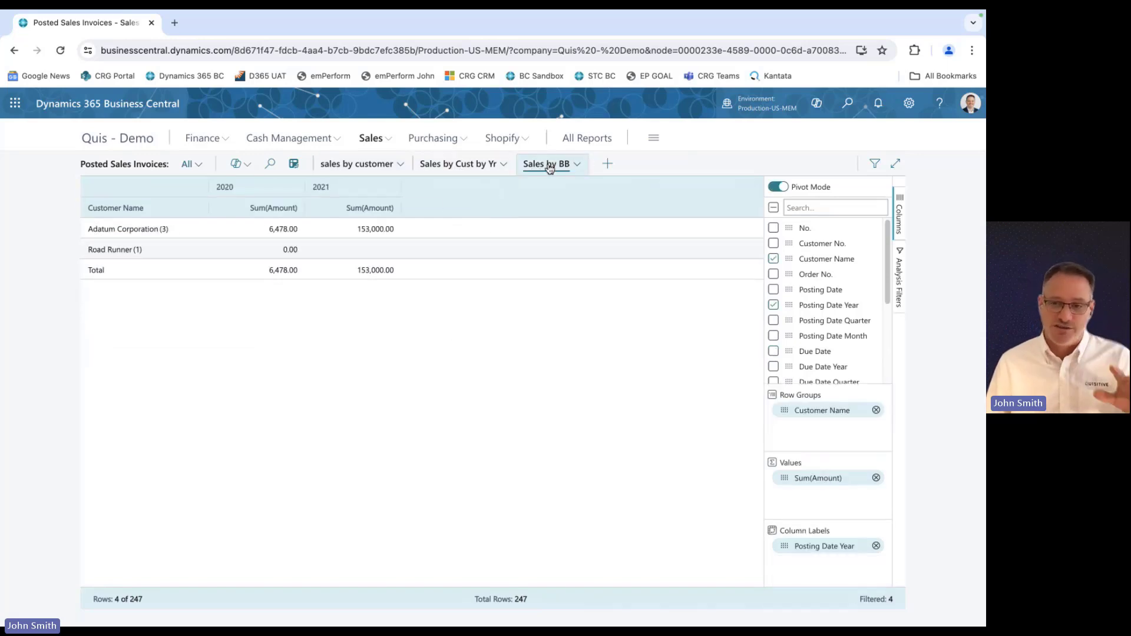
click(450, 166)
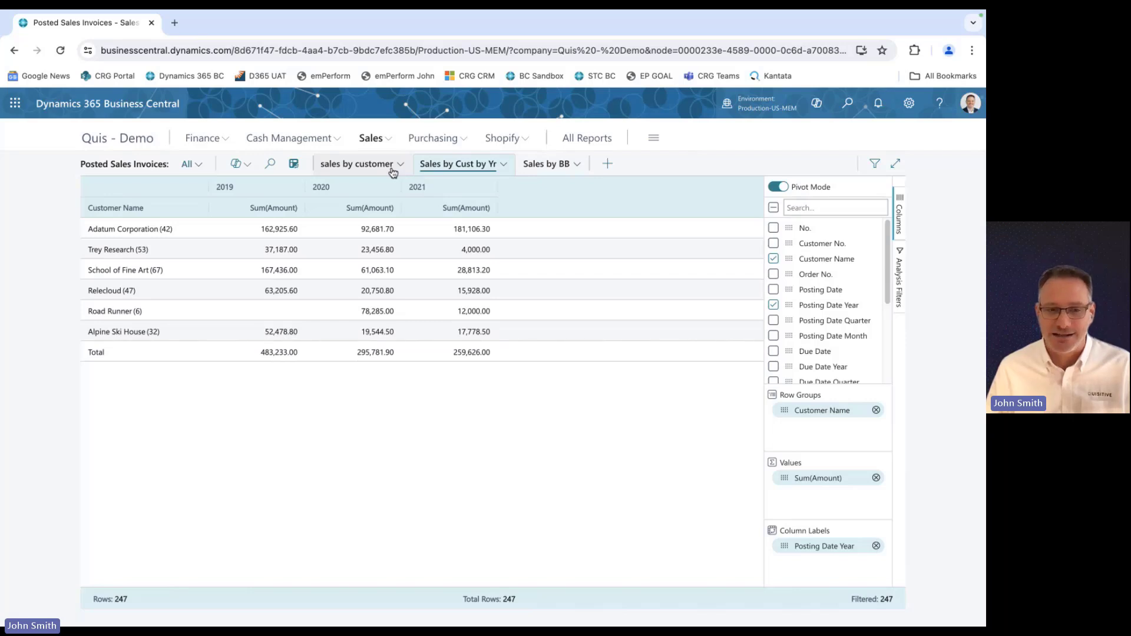
click(357, 172)
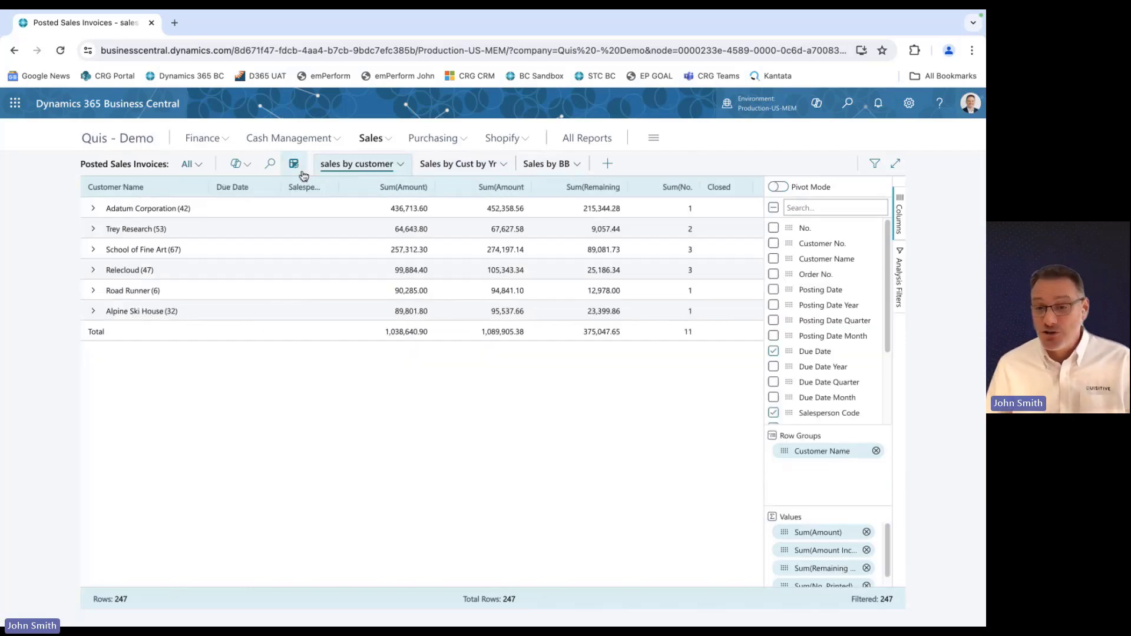
click(303, 172)
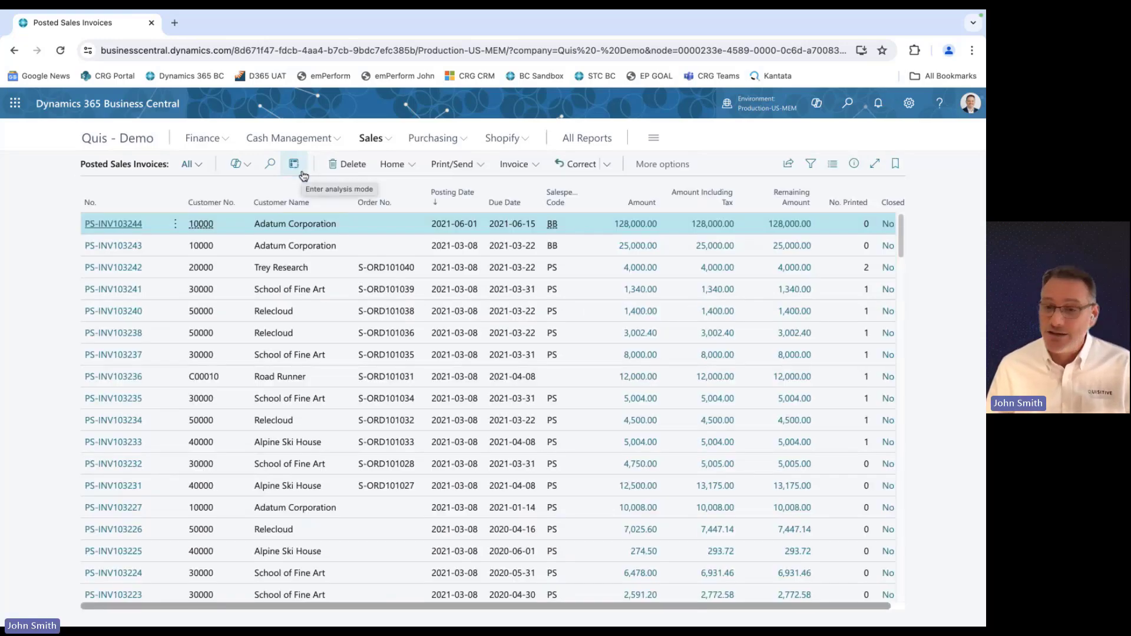
click(152, 139)
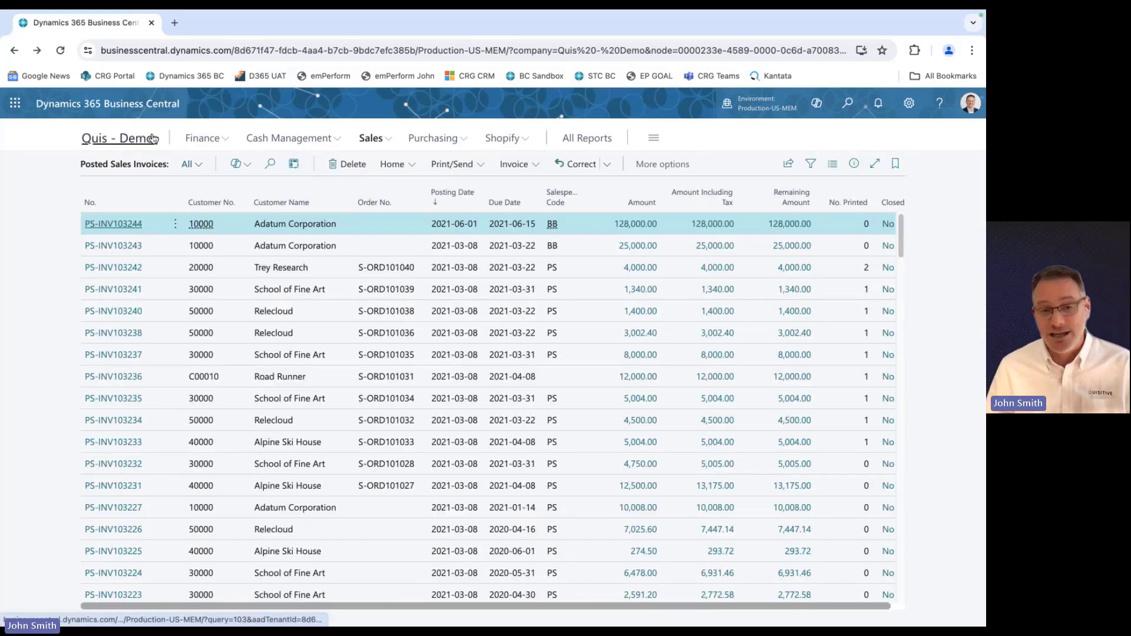
click(368, 138)
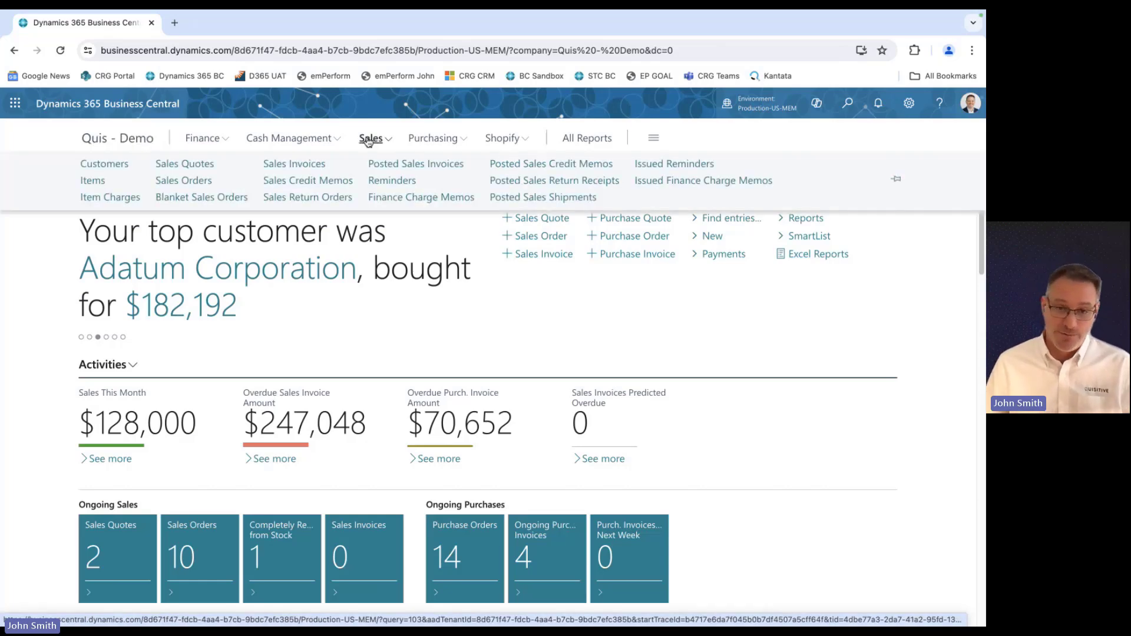
click(438, 169)
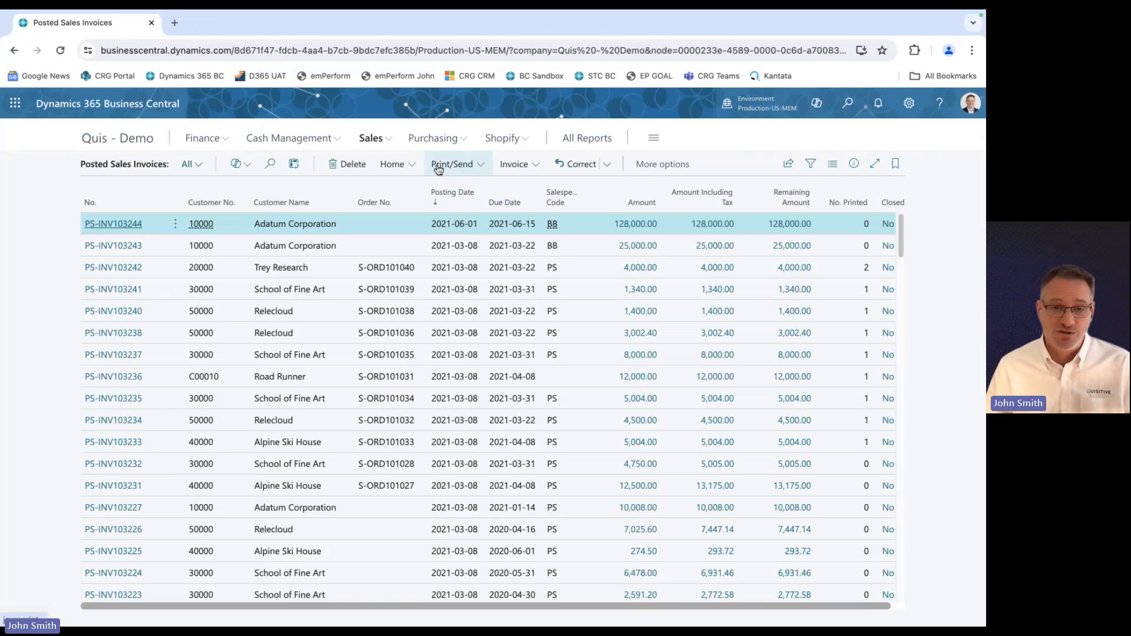
click(293, 165)
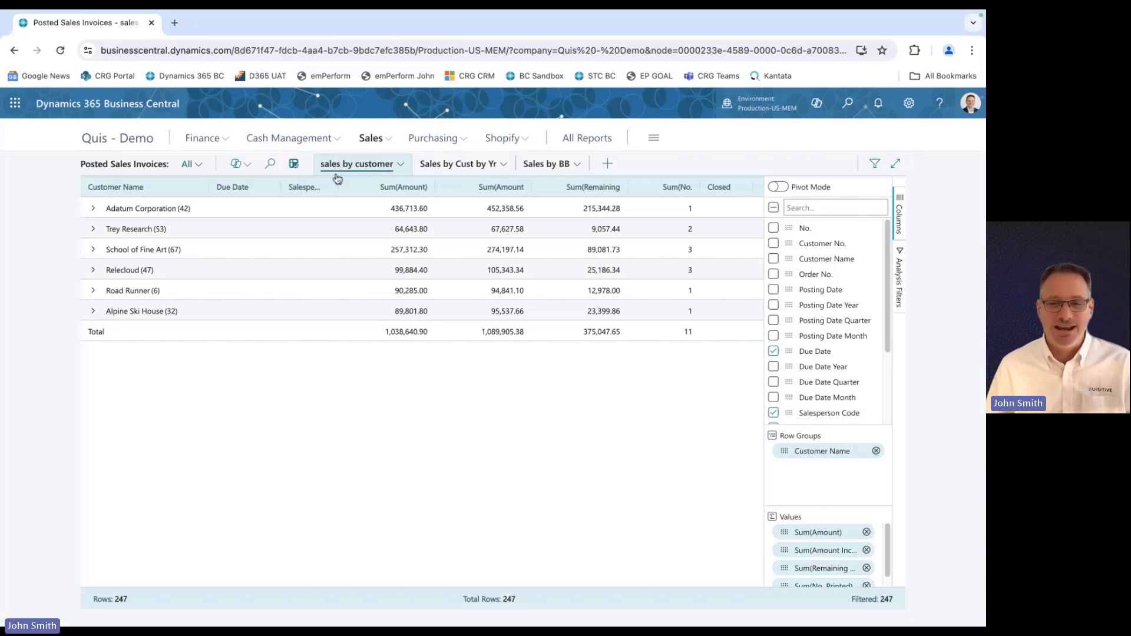
click(462, 164)
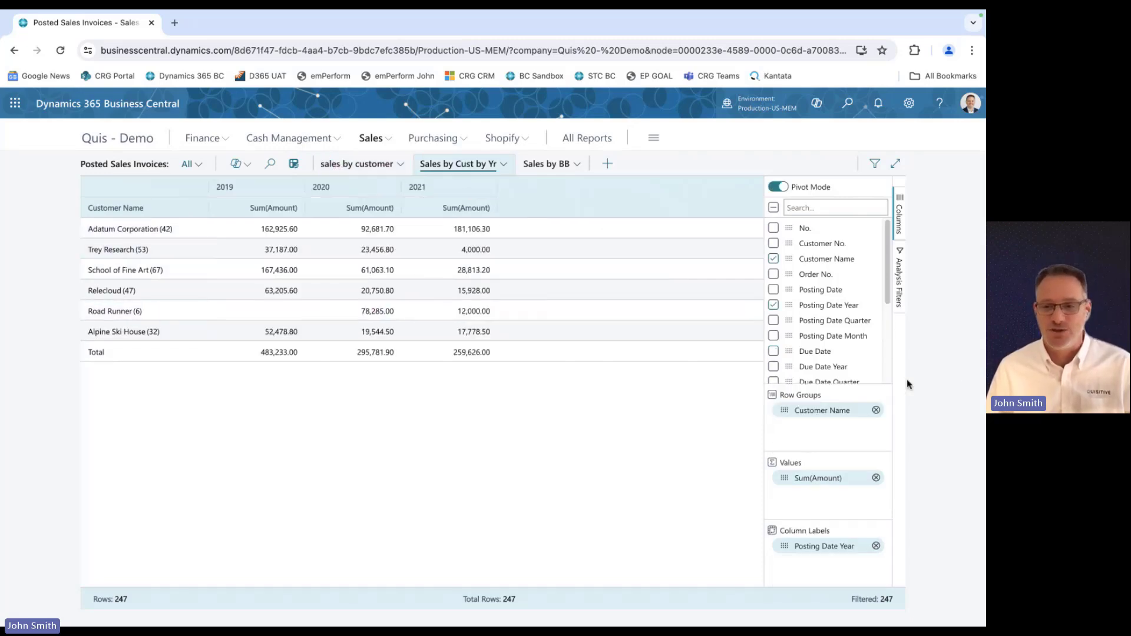
Add Salesperson Code as a second row group under Customer Name in Sales by Cust by Yr, expanding and collapsing School of Fine Art.
drag(886, 294, 884, 344)
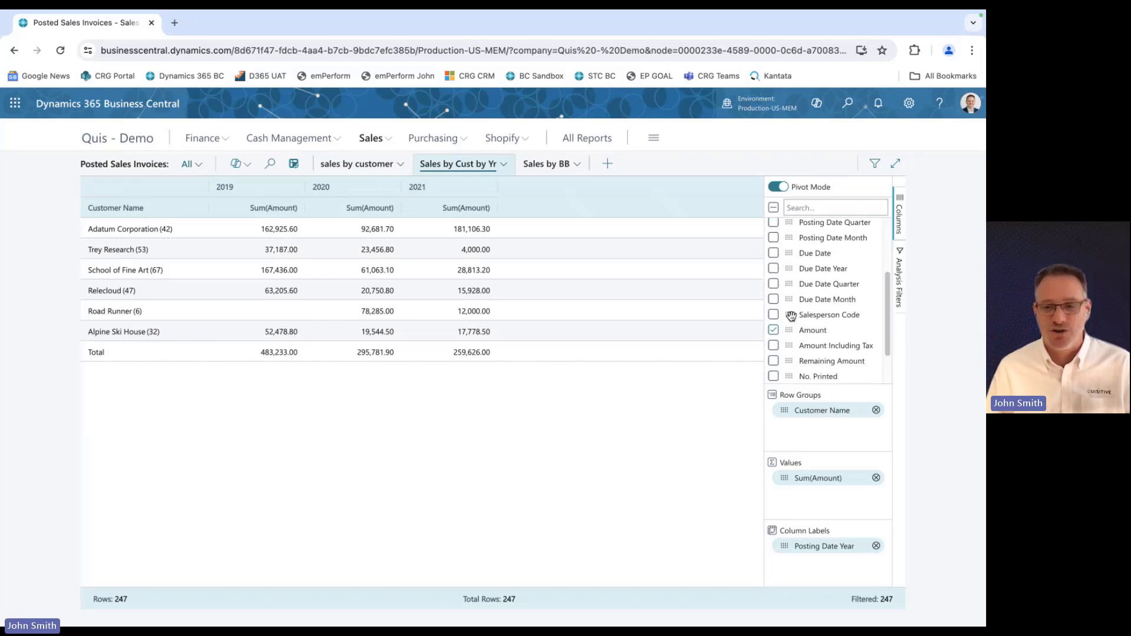
drag(790, 317, 848, 430)
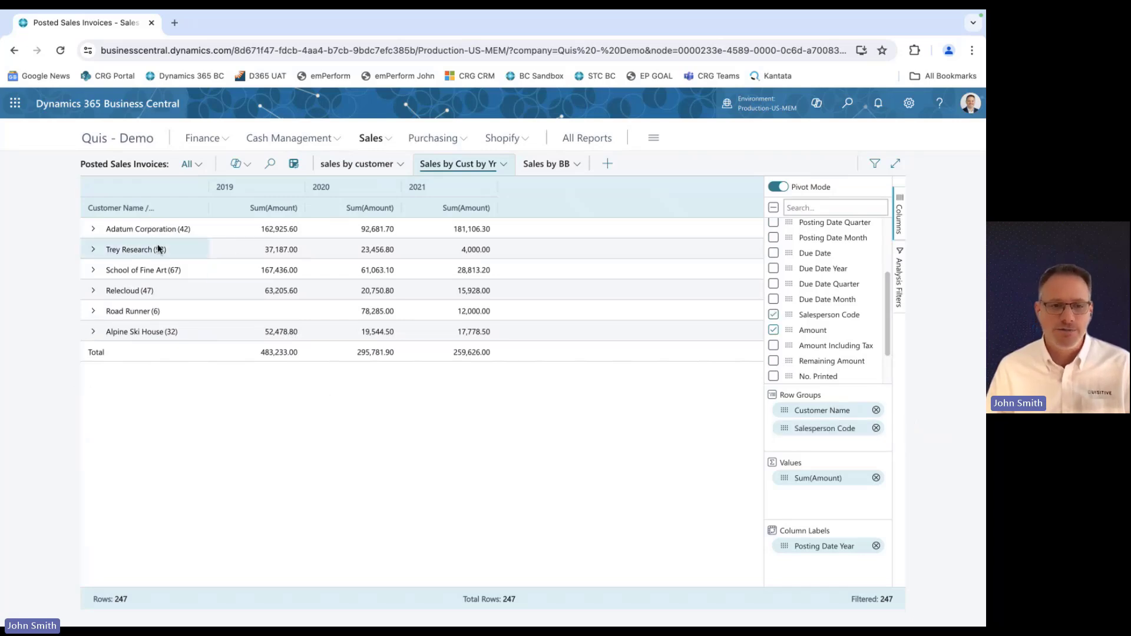
click(95, 271)
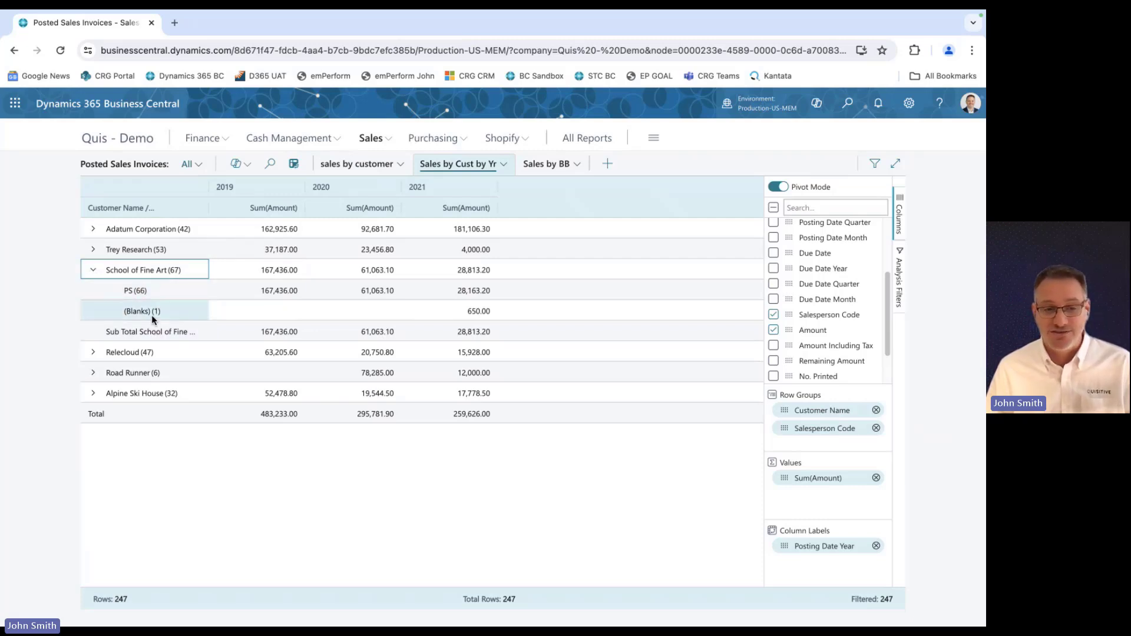
click(95, 272)
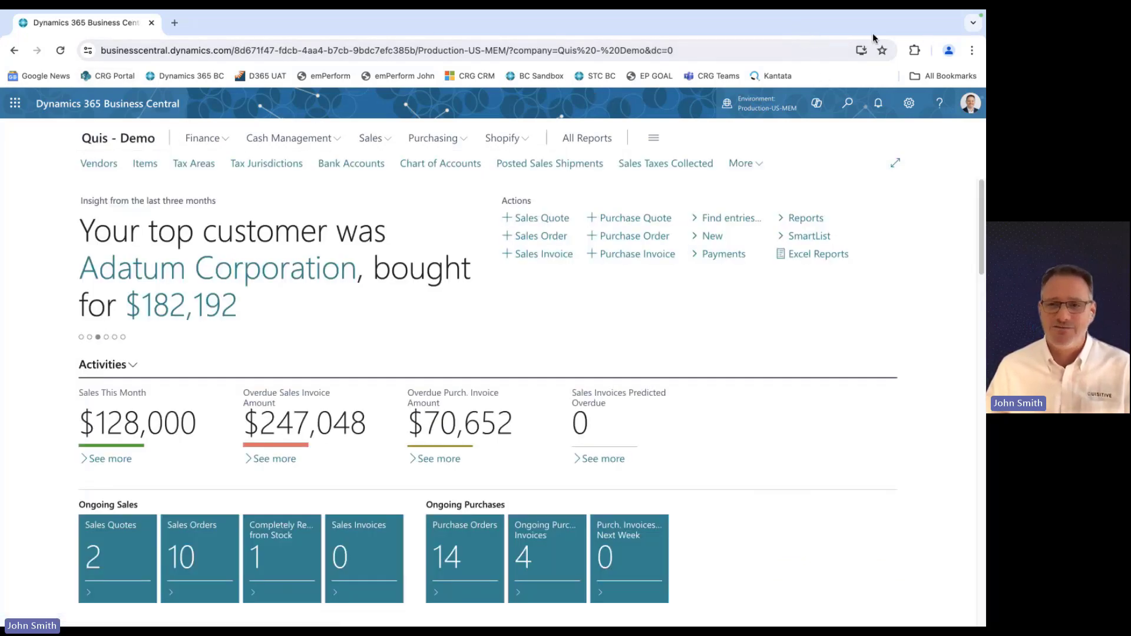
Search for web services, open the Web Services page, view it full-size and return to the home page.
click(847, 103)
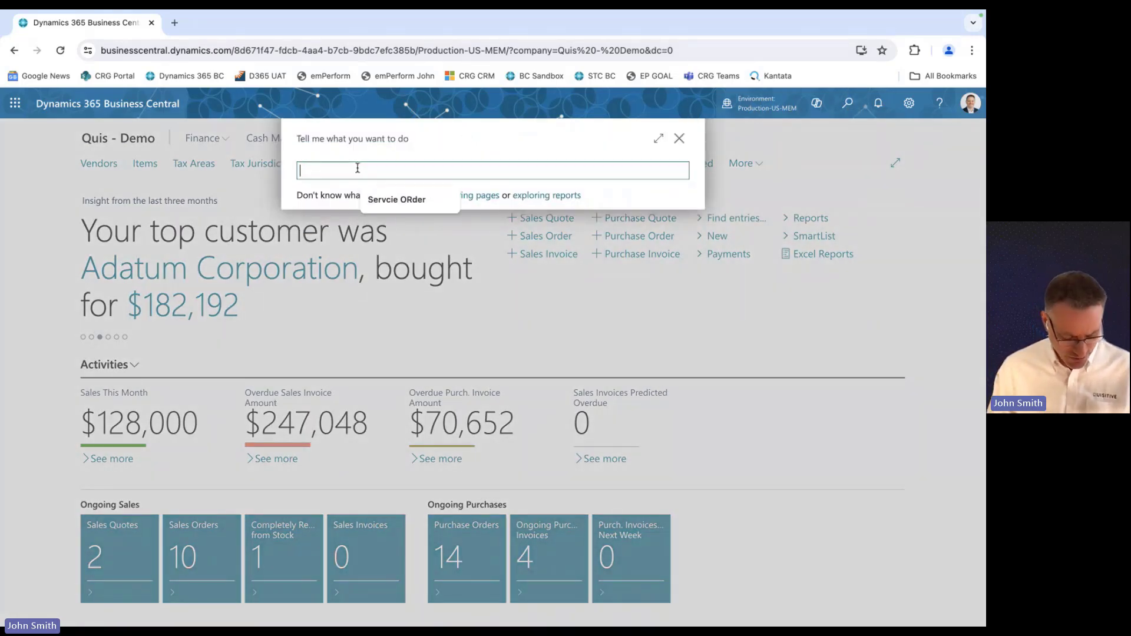
text(web service)
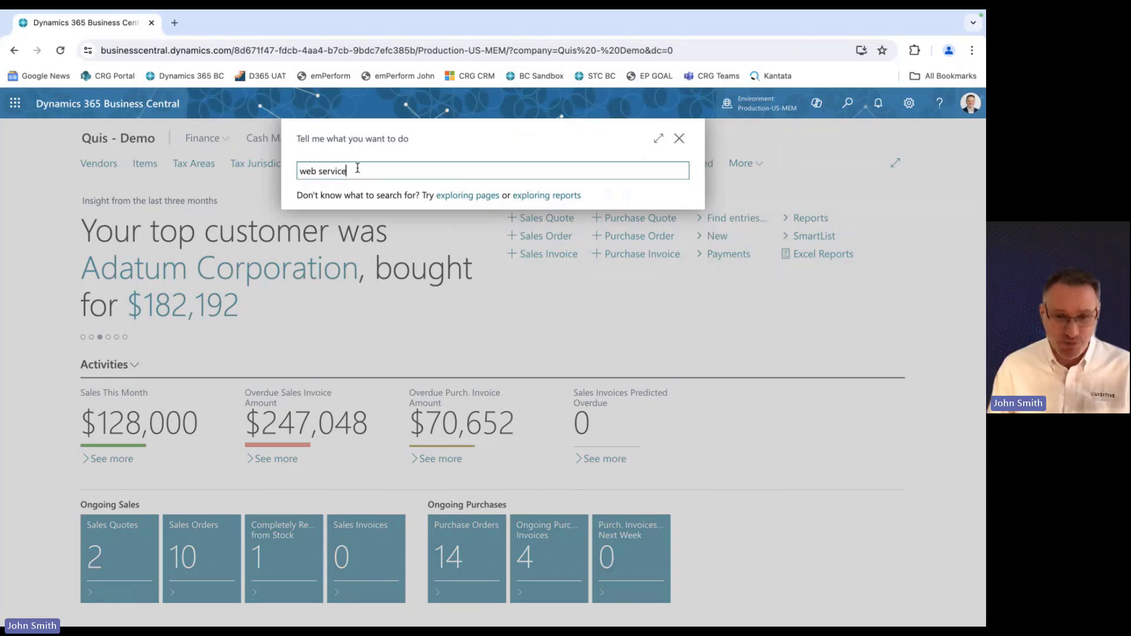
text(s)
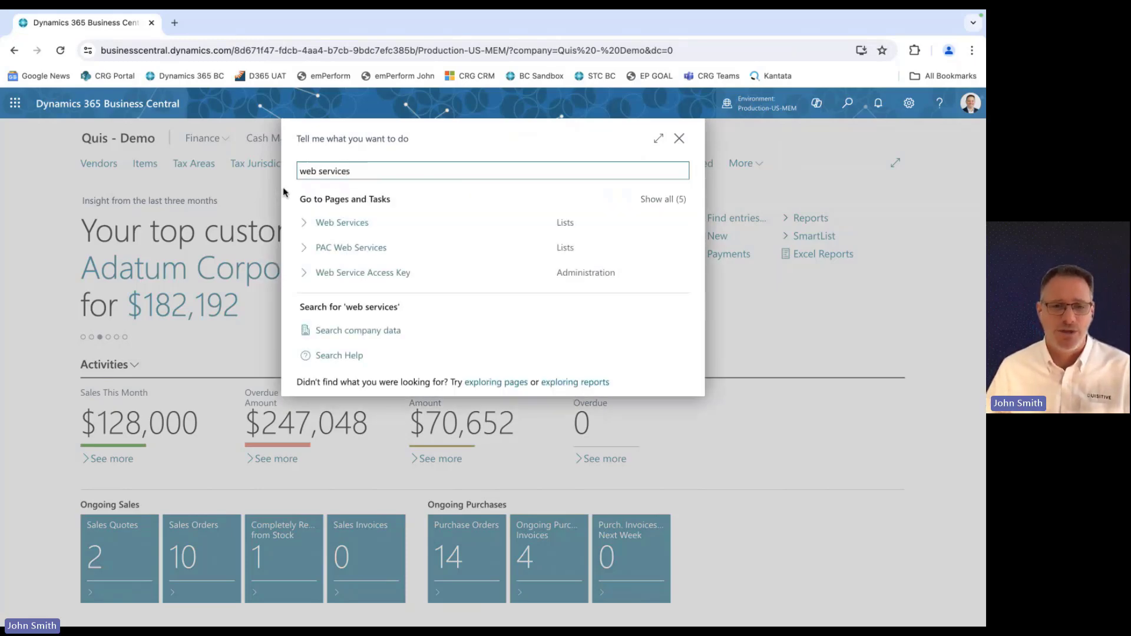
click(361, 229)
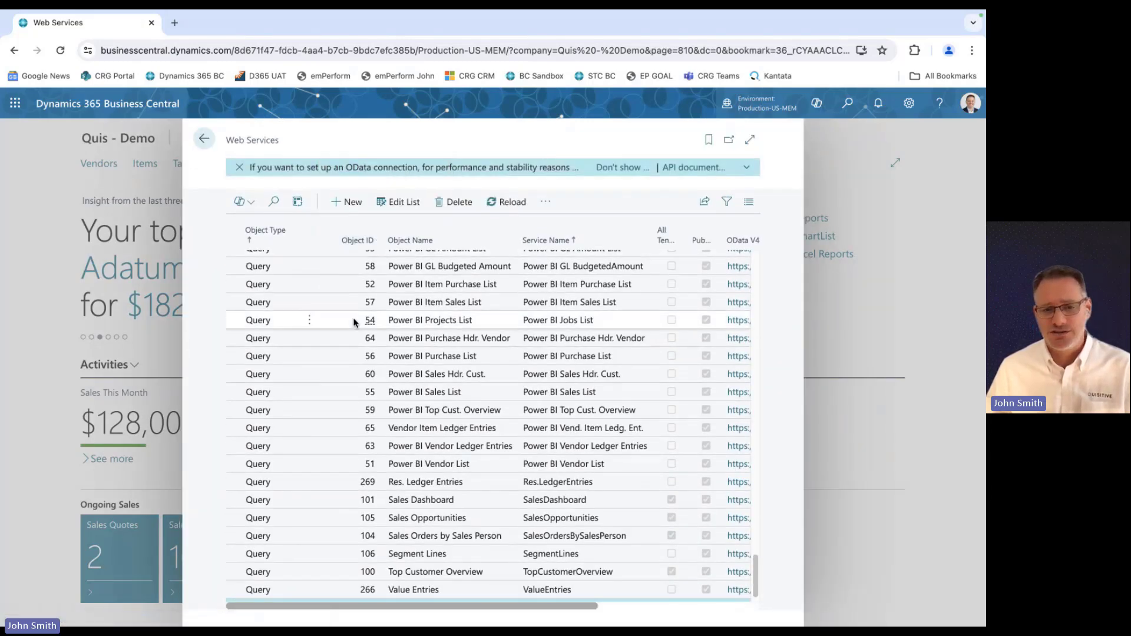
click(749, 140)
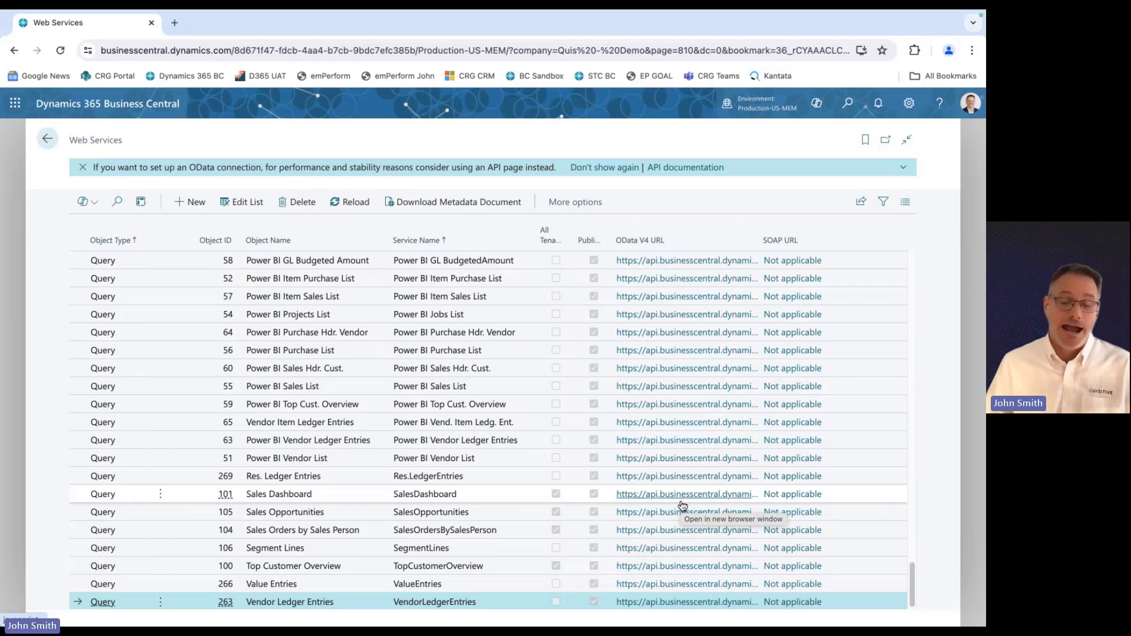
click(48, 140)
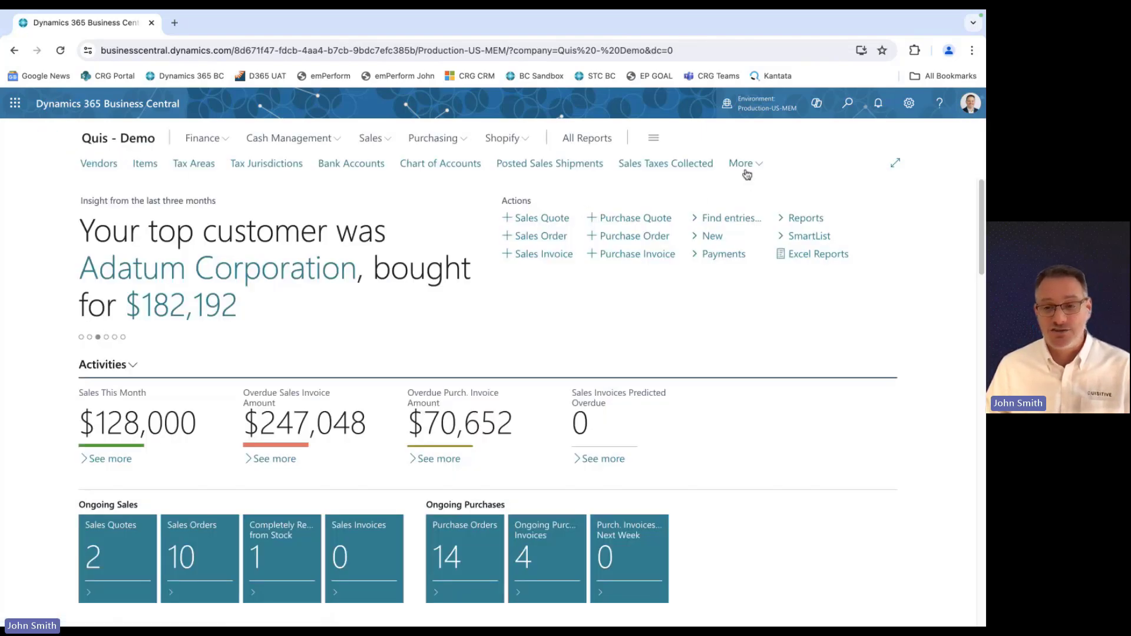
Open the All Objects with Caption list and filter it to show only Queries.
click(743, 164)
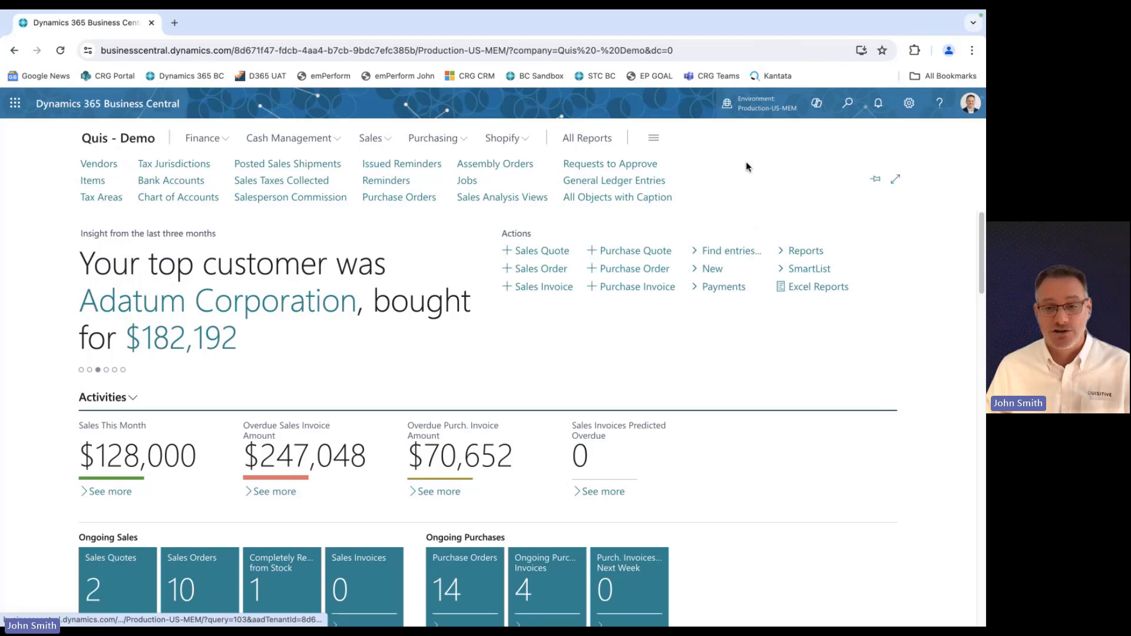
click(616, 200)
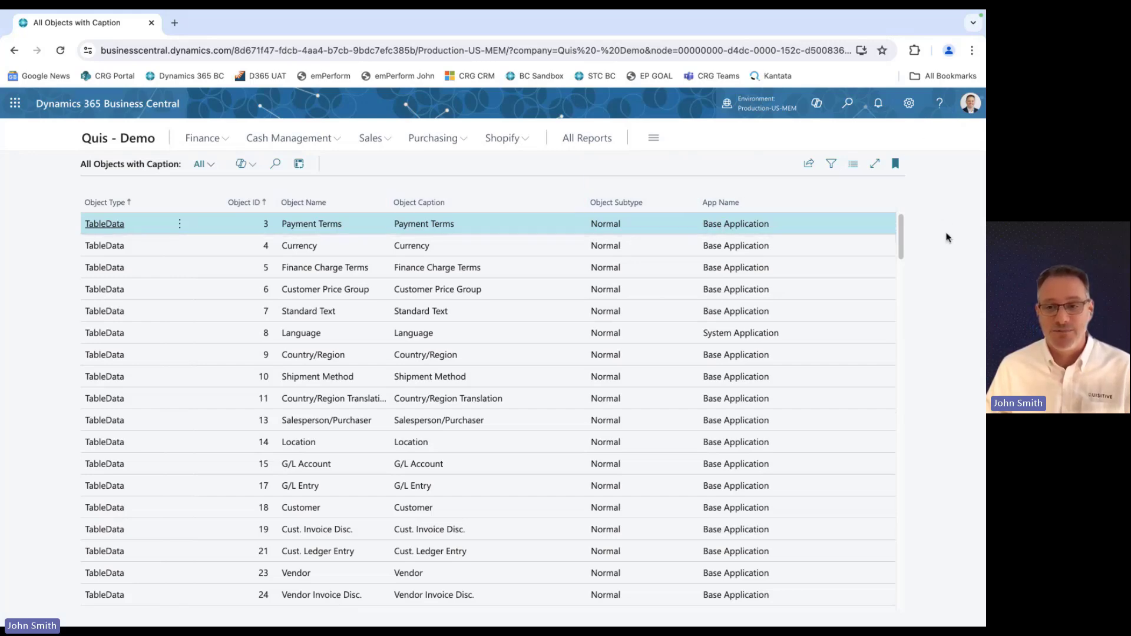
click(211, 163)
click(211, 164)
click(210, 164)
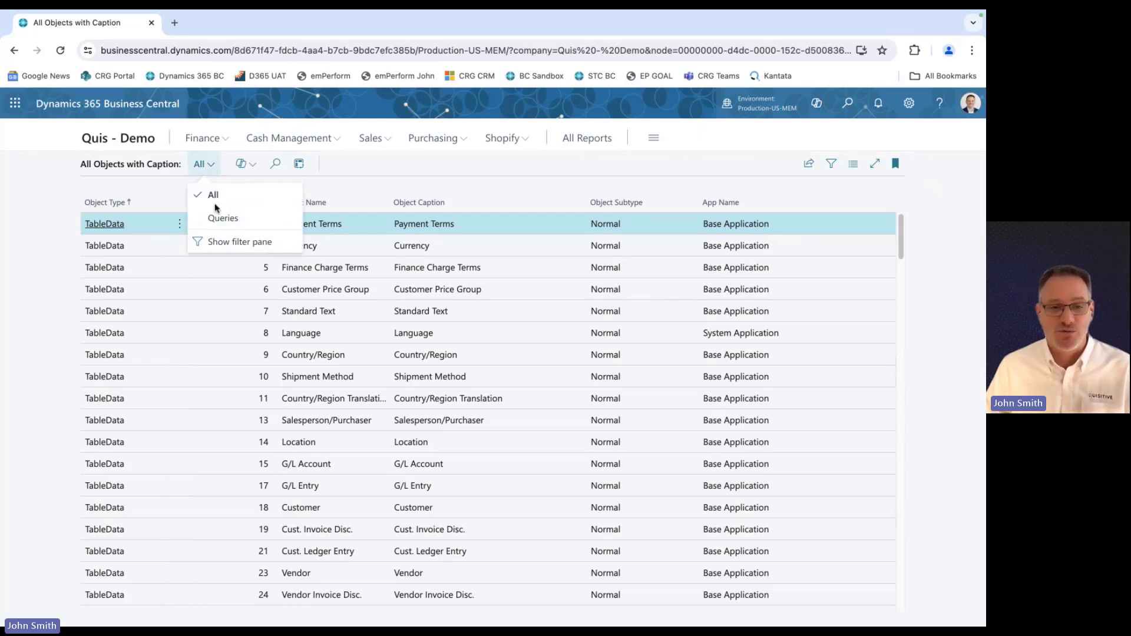
click(215, 219)
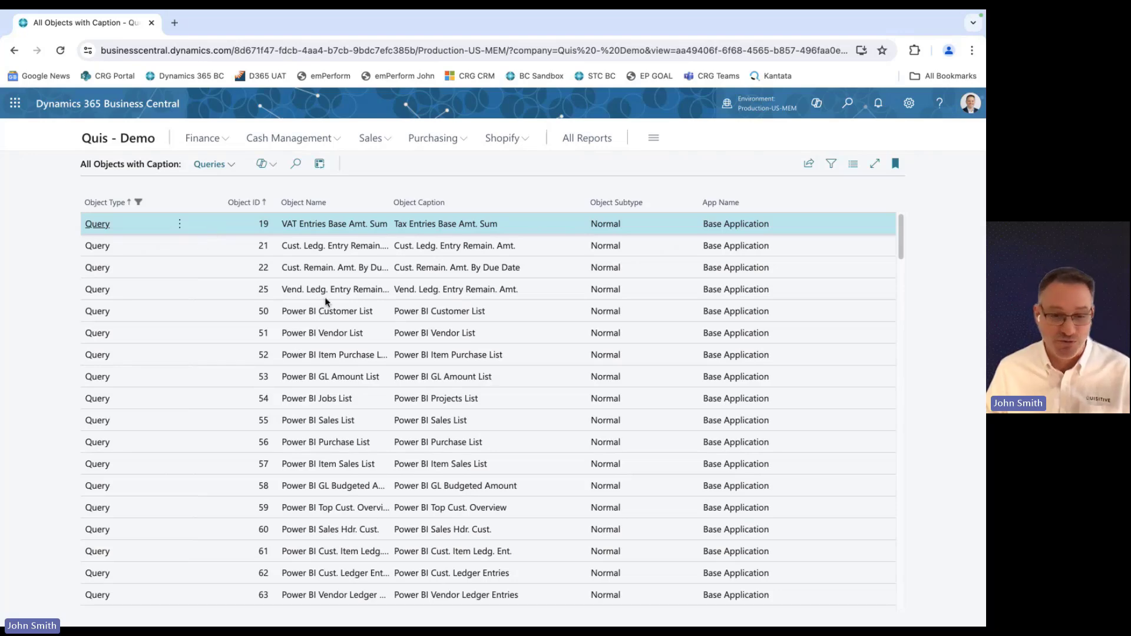
Browse the query list and return to the home page.
scroll(317, 322, down, 2)
scroll(318, 322, down, 4)
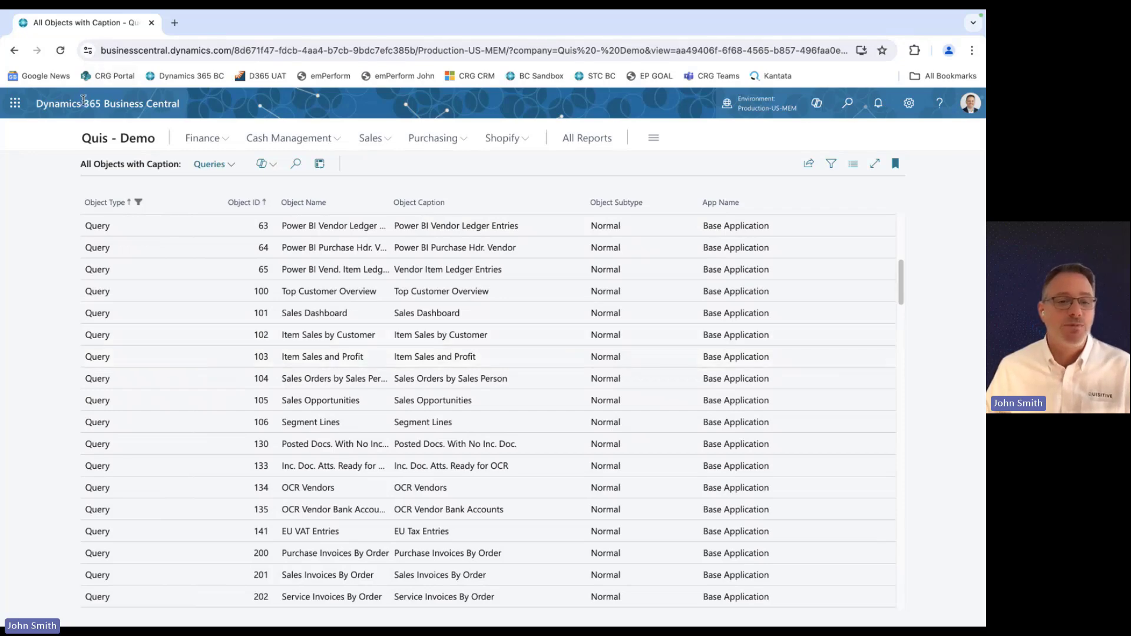
click(91, 140)
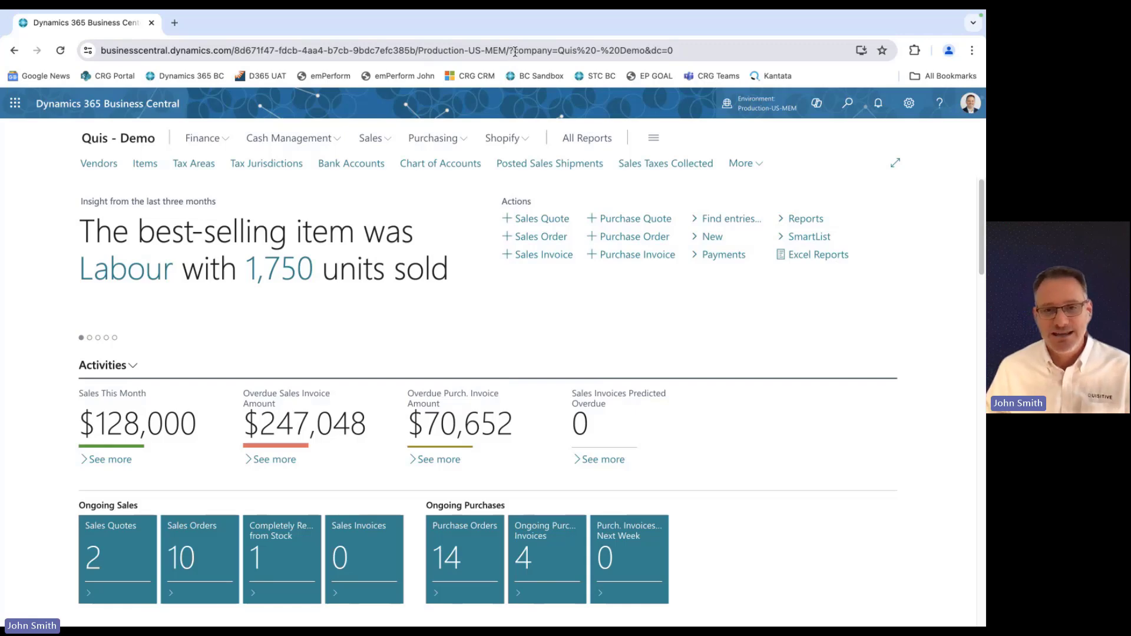
Open query 103 directly by replacing the address's company parameters with ?query=103.
drag(514, 50, 676, 52)
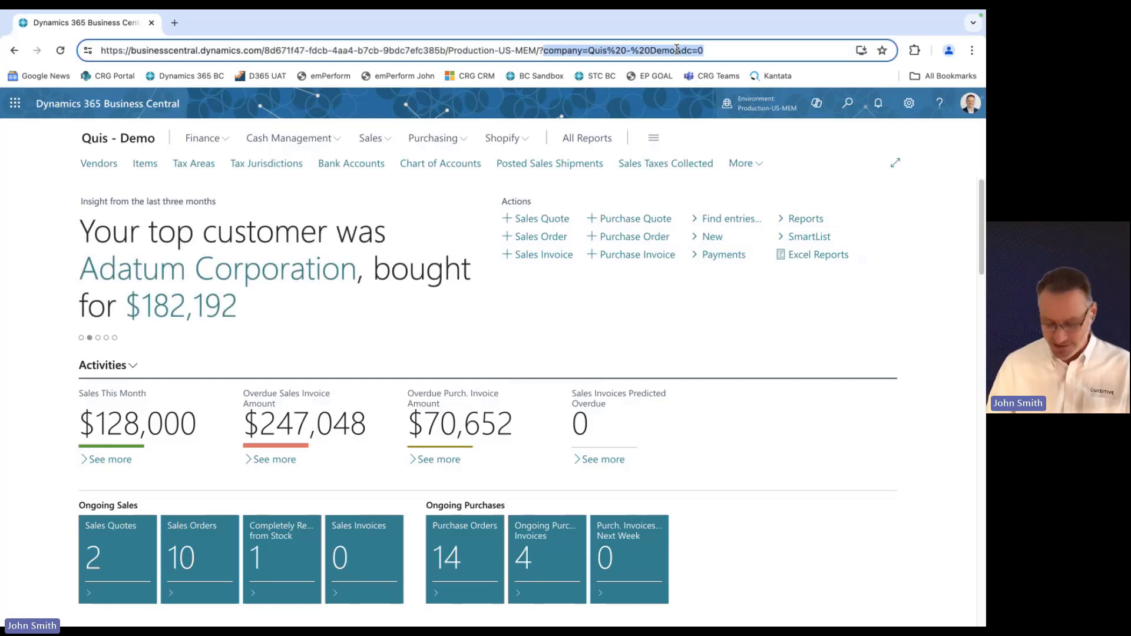
key(BackSpace)
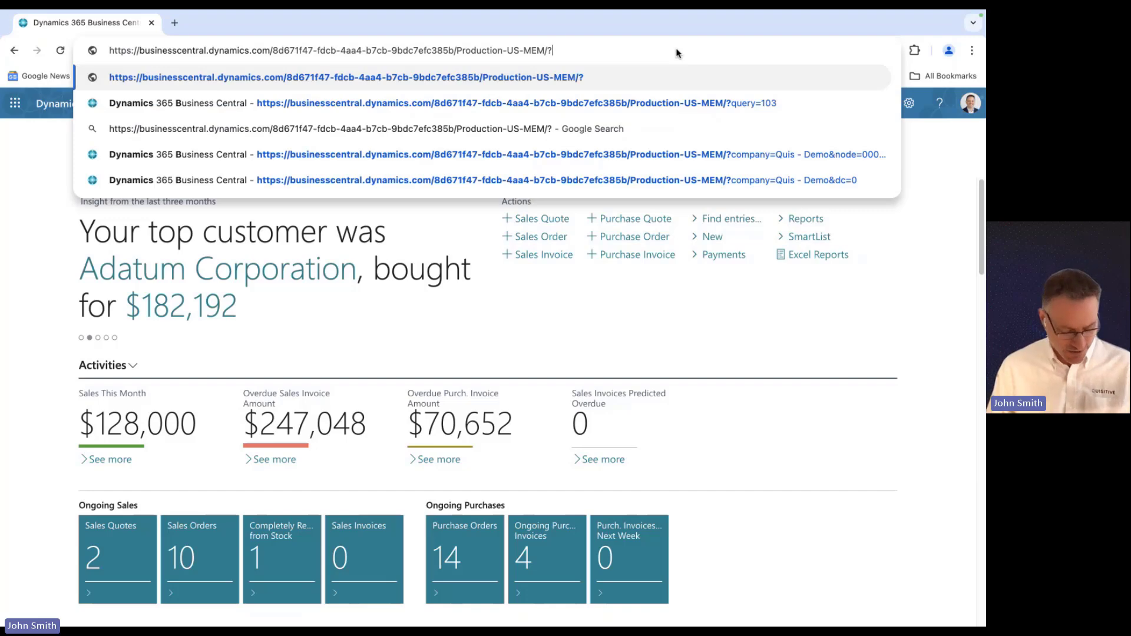
text(qy)
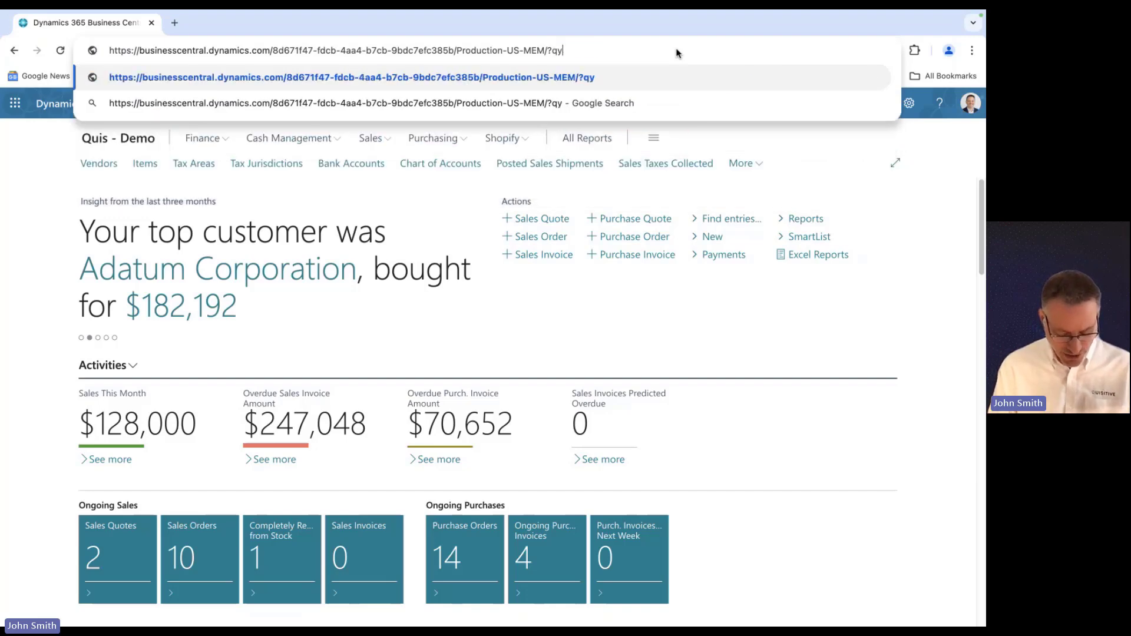
key(BackSpace)
text(uery=)
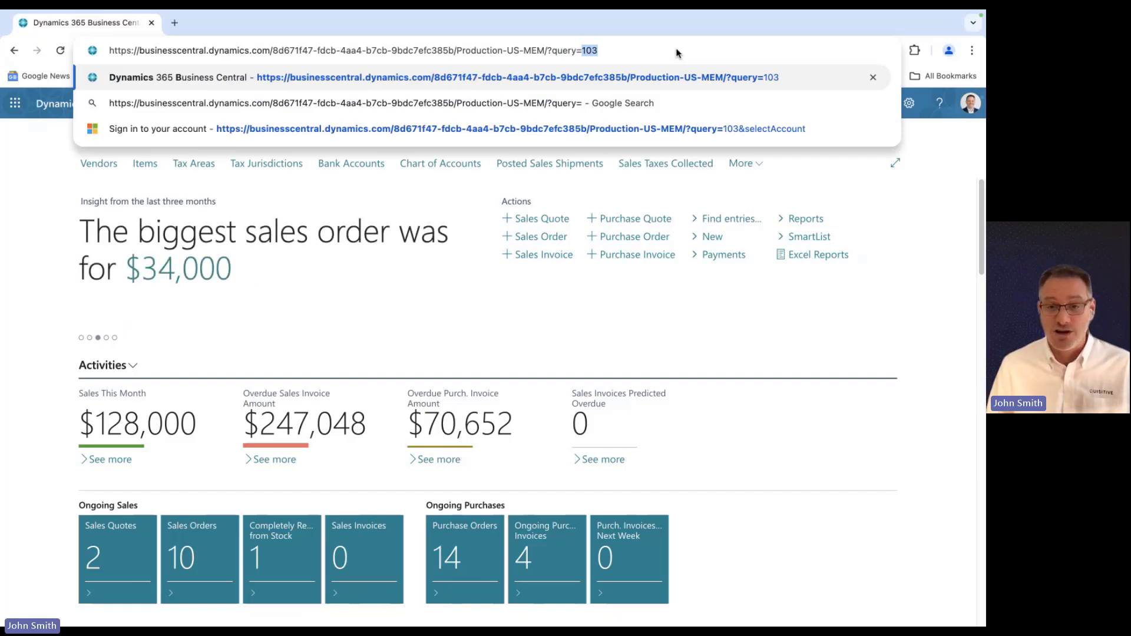
text(103)
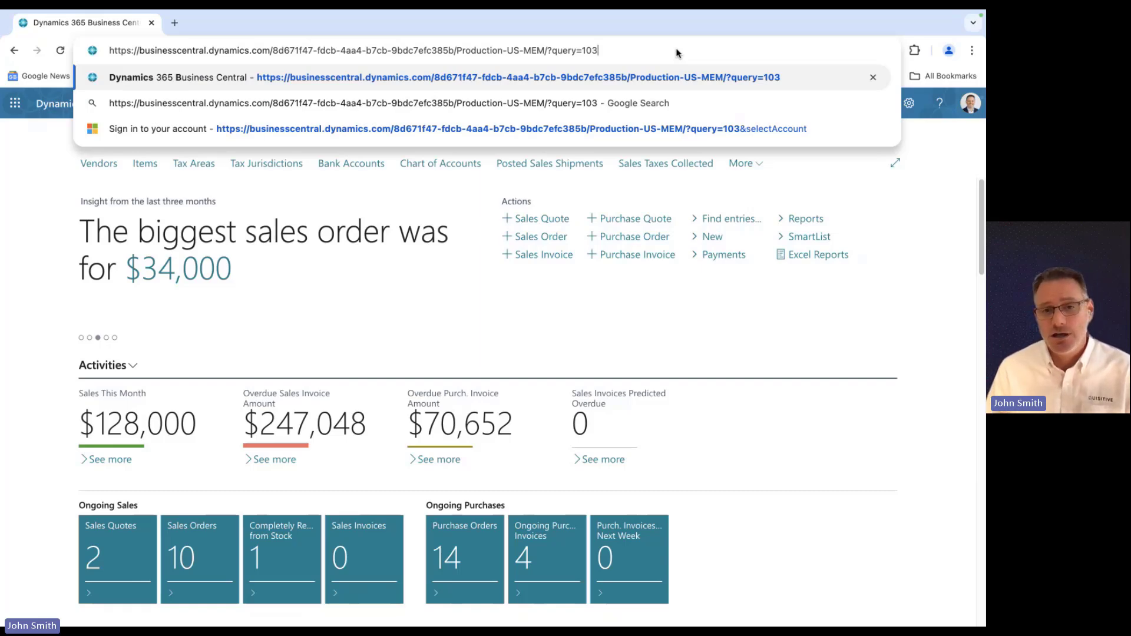
mouse_move(598, 52)
mouse_down()
mouse_move(548, 52)
mouse_move(605, 51)
mouse_up()
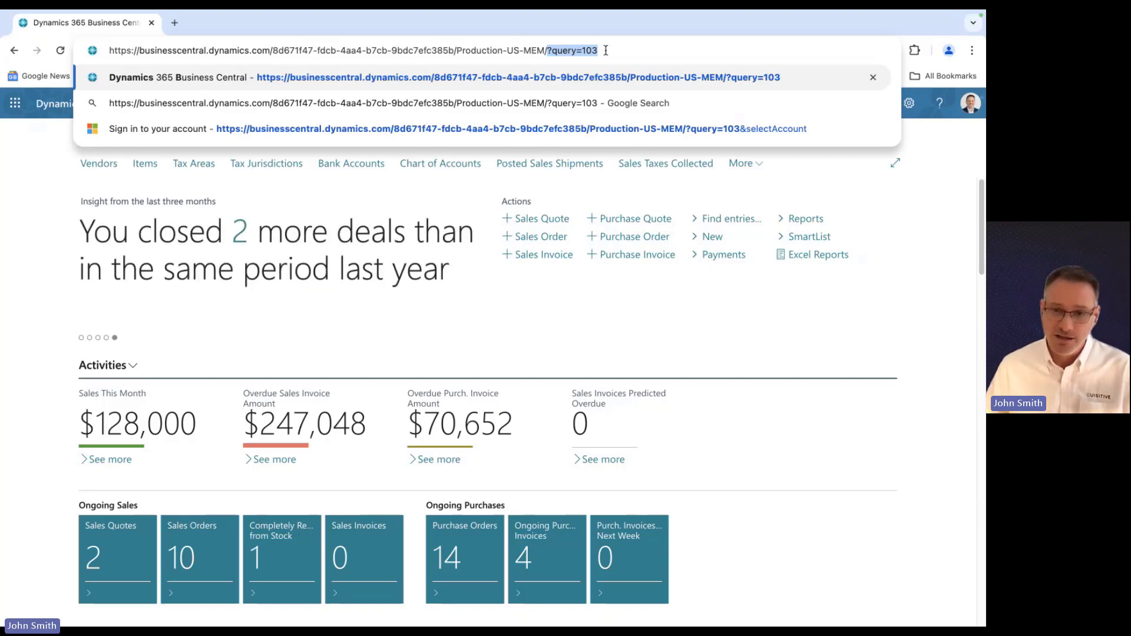
click(605, 51)
key(Return)
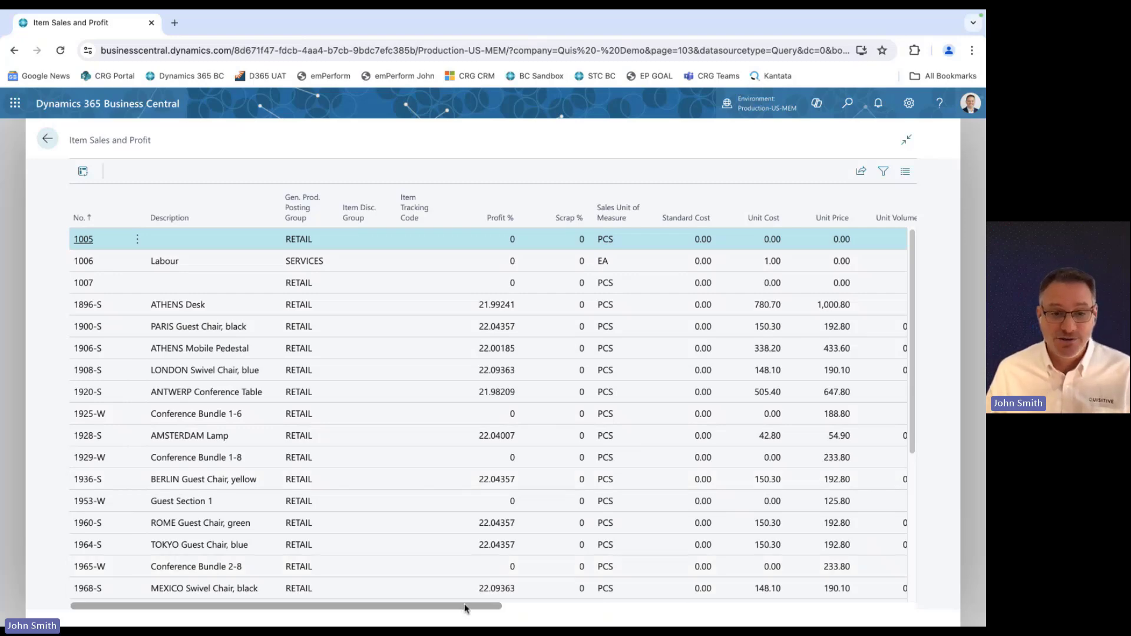
Enter analysis mode on Item Sales and Profit, add a new analysis tab and group its rows by Description.
drag(465, 608, 907, 600)
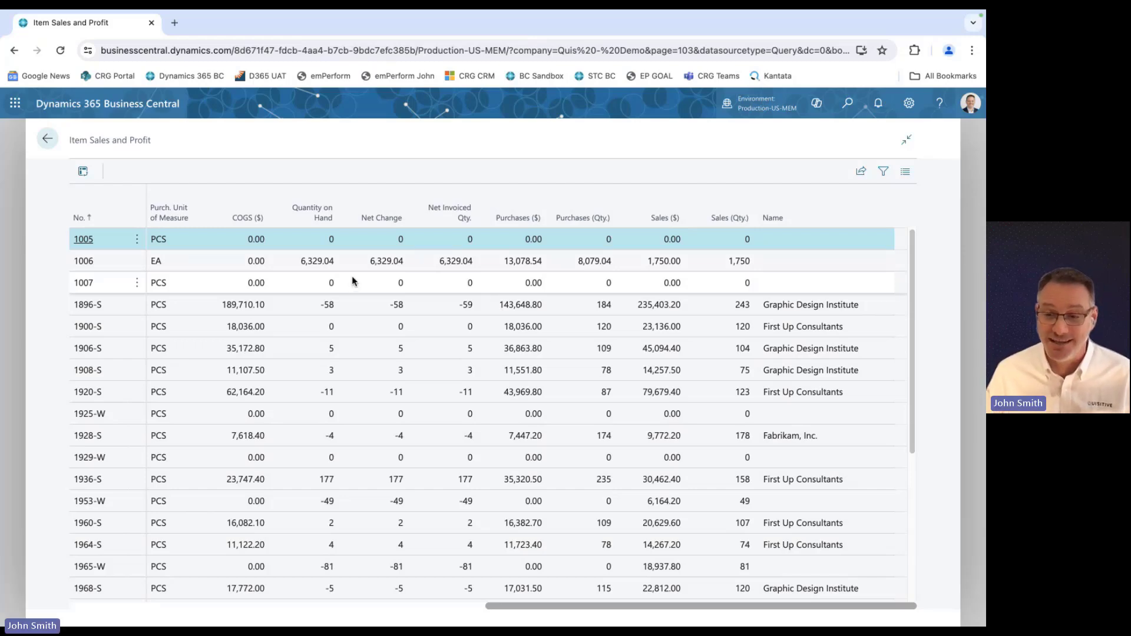
click(82, 171)
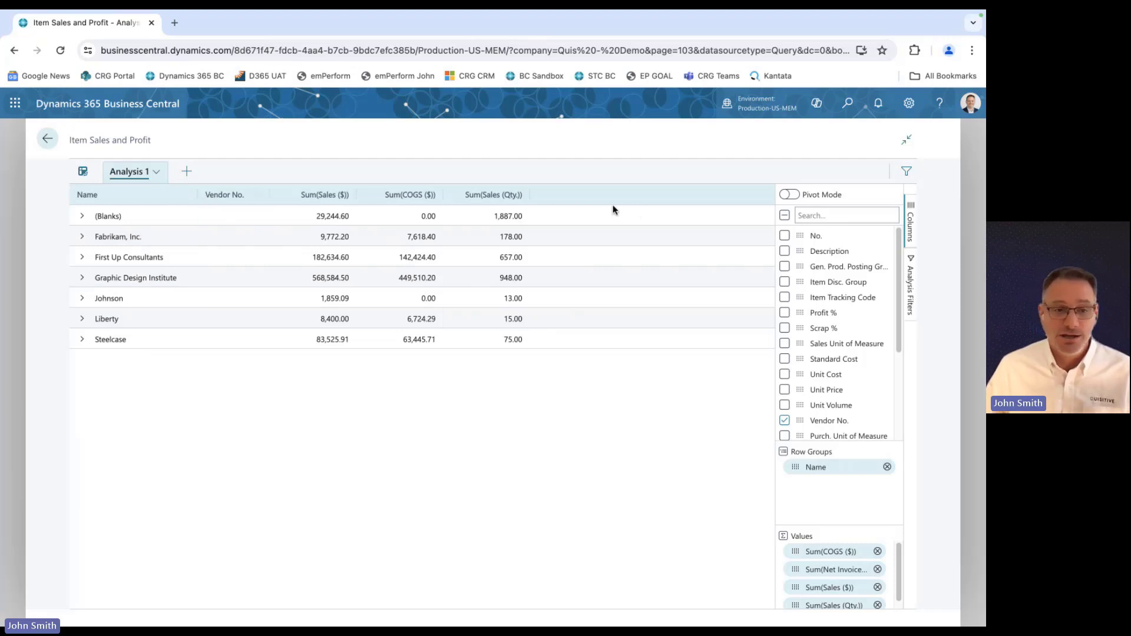
click(186, 171)
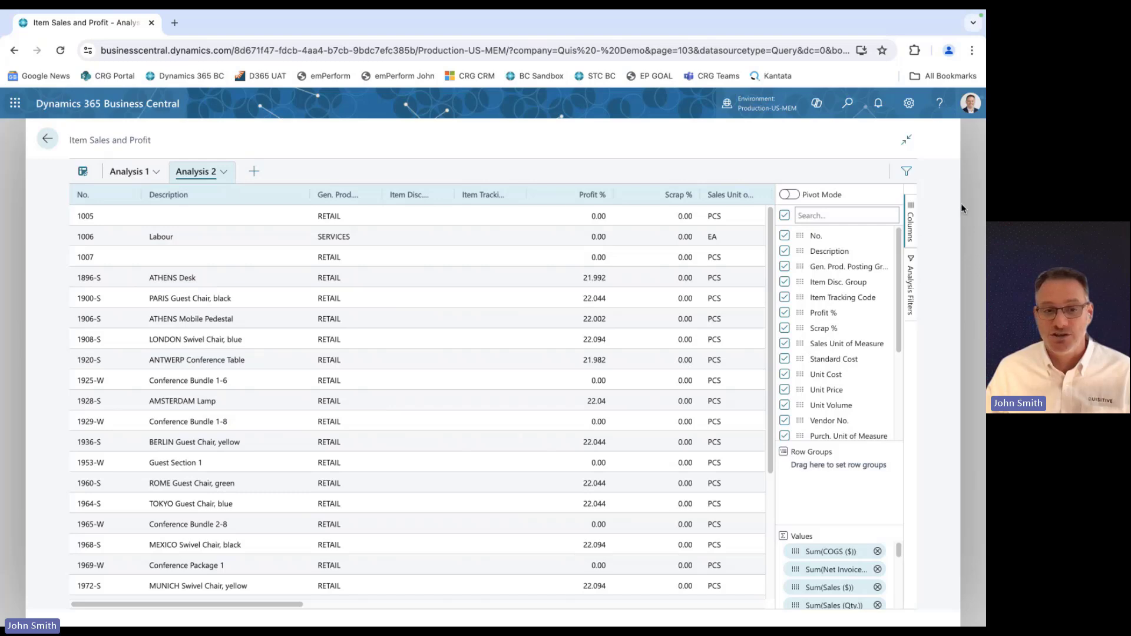
drag(802, 252, 821, 478)
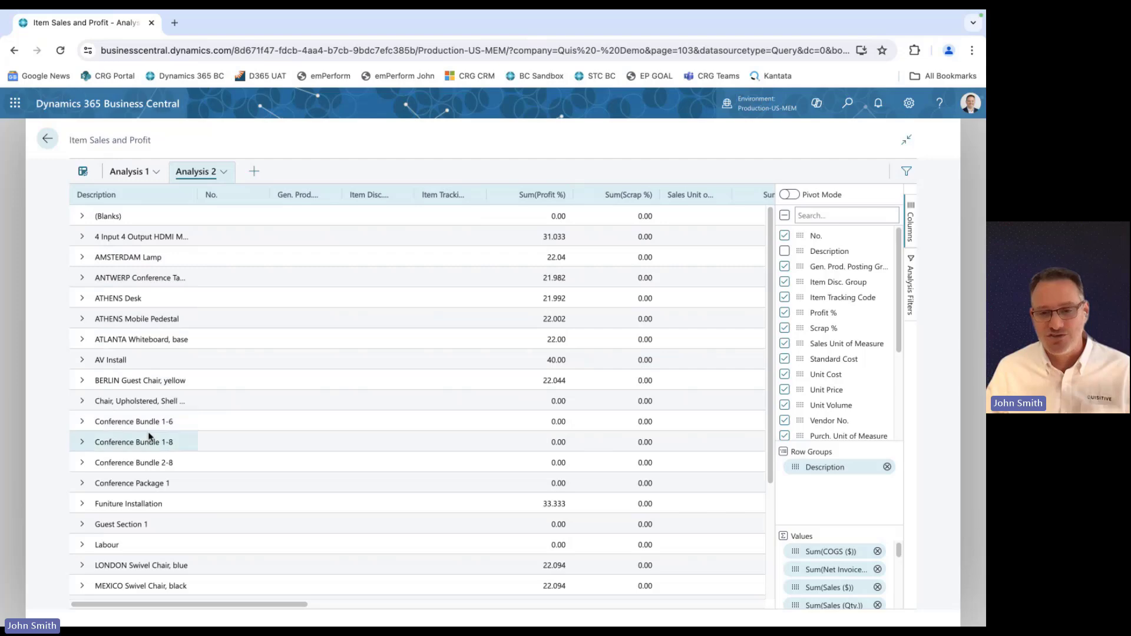
Sort Analysis 2 by Sum(Sales (Qty.)) descending and move that column towards the front of the values.
drag(285, 603, 719, 600)
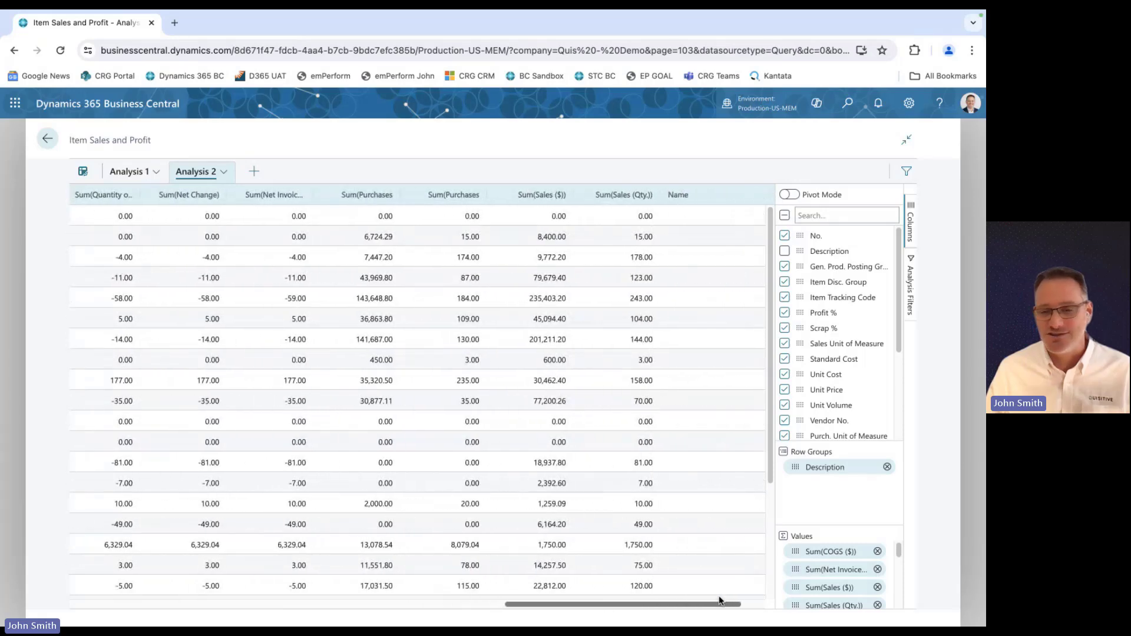
click(643, 198)
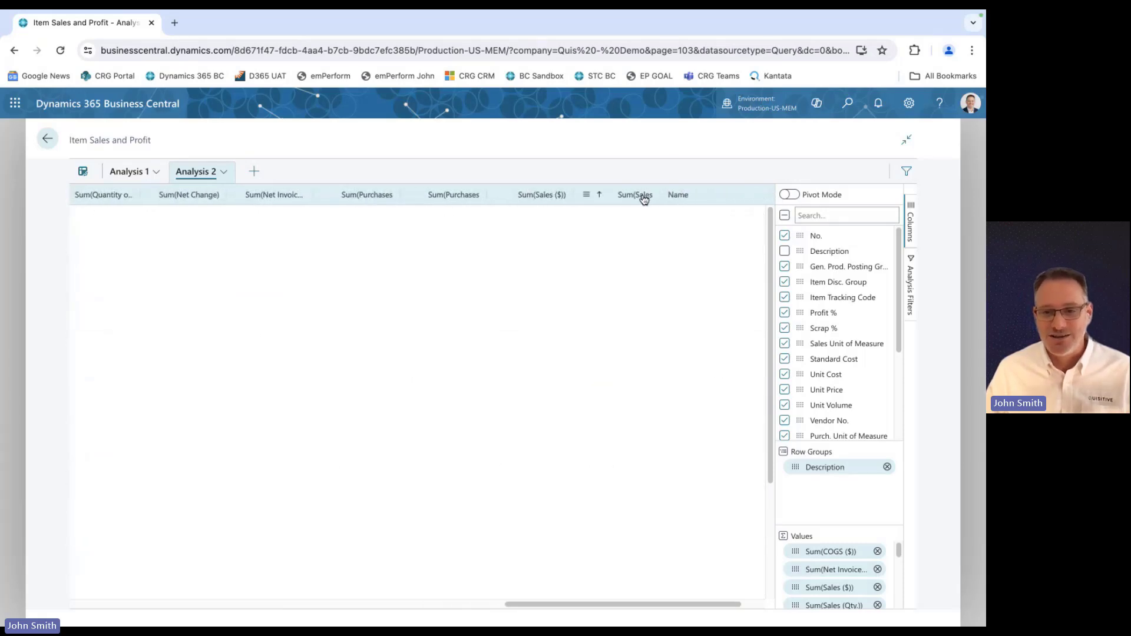
click(639, 198)
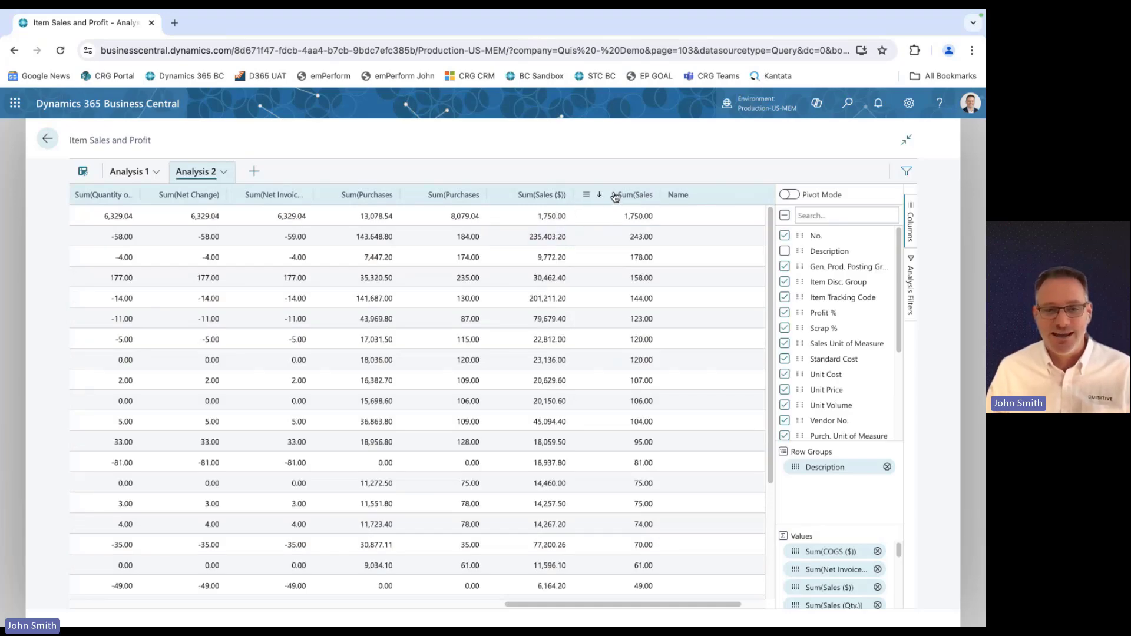
drag(615, 194, 162, 200)
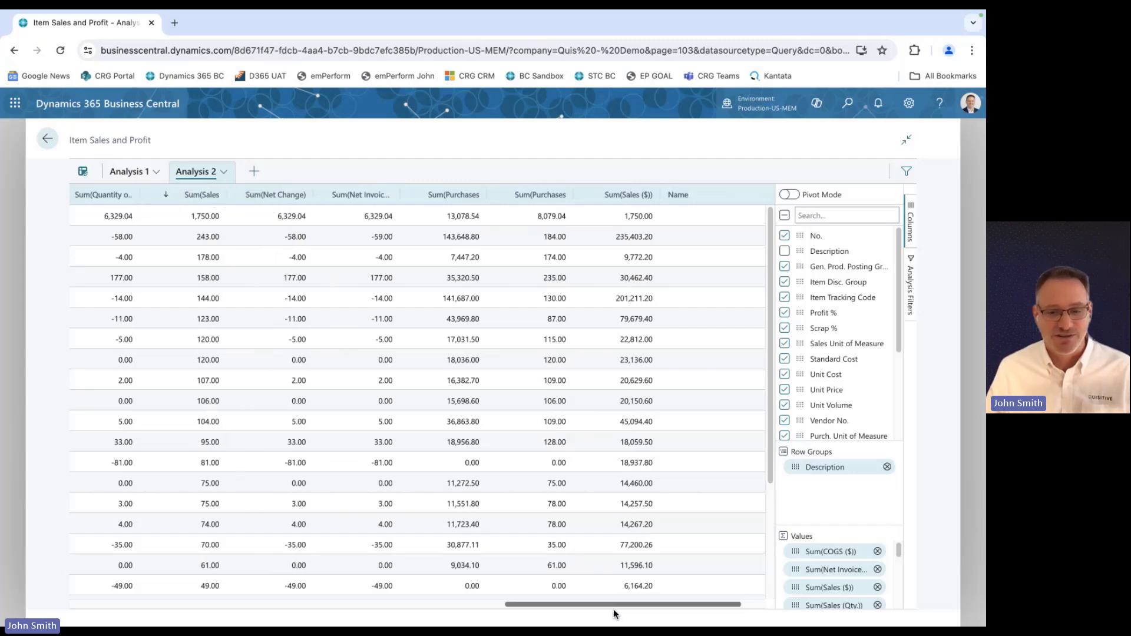
drag(616, 605, 392, 603)
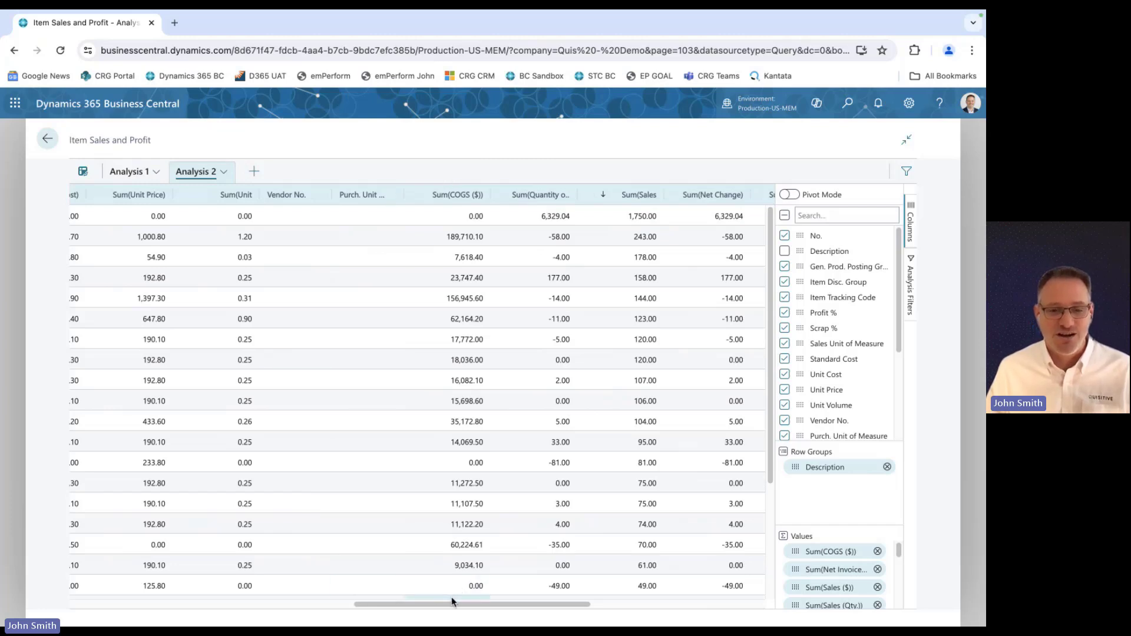
drag(452, 603, 31, 590)
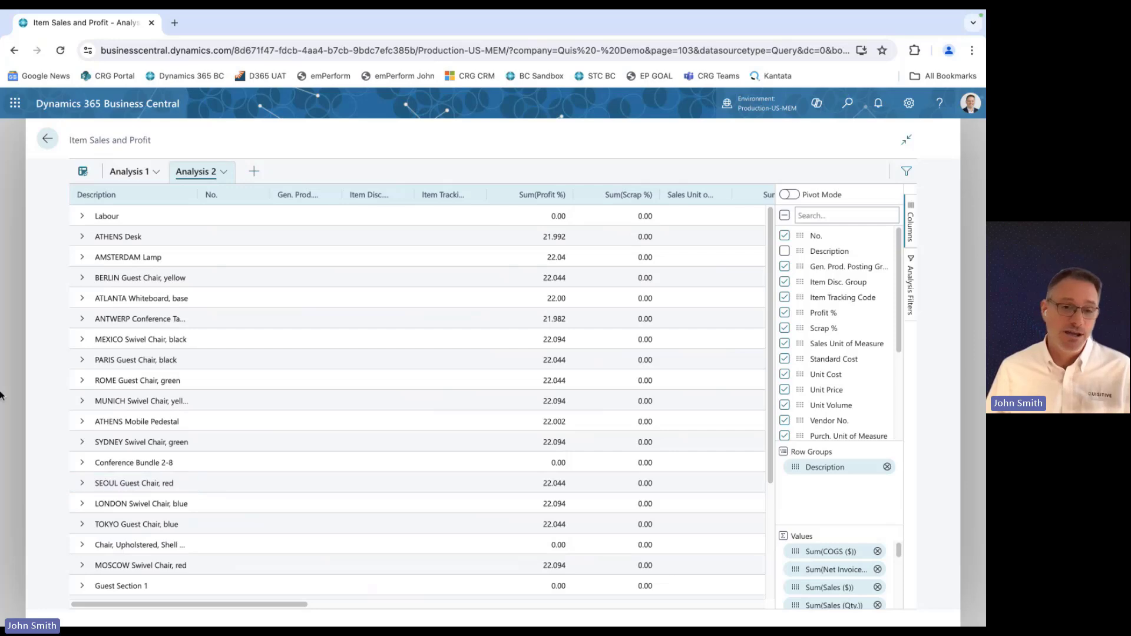
Leave the query page and switch to the PowerPoint slide show.
click(50, 142)
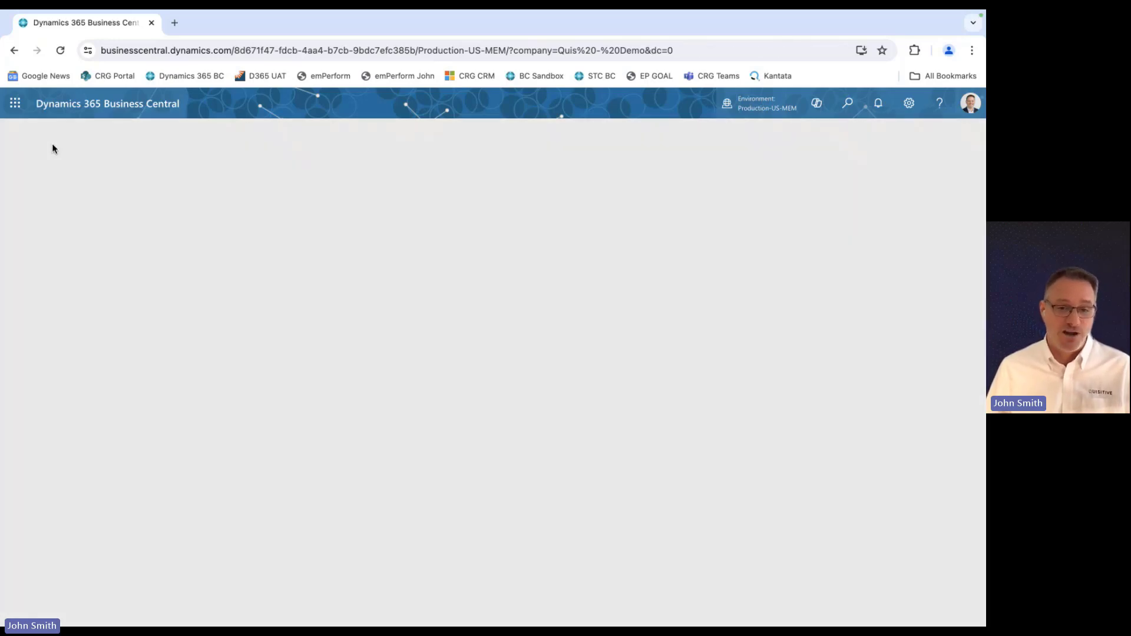
key(ctrl+super+f)
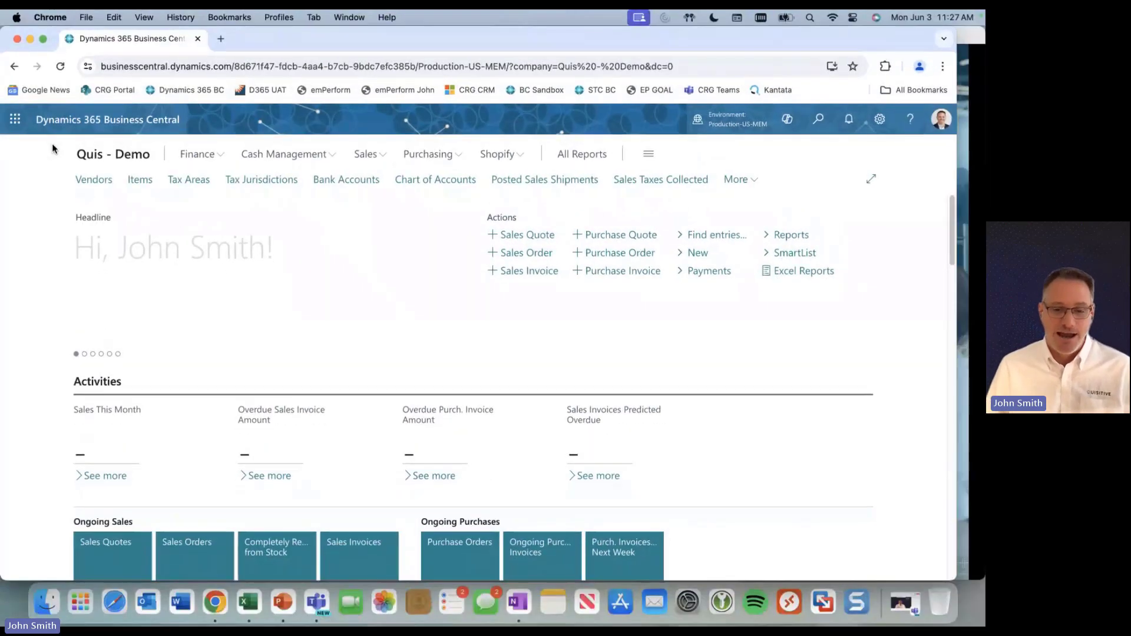
click(288, 602)
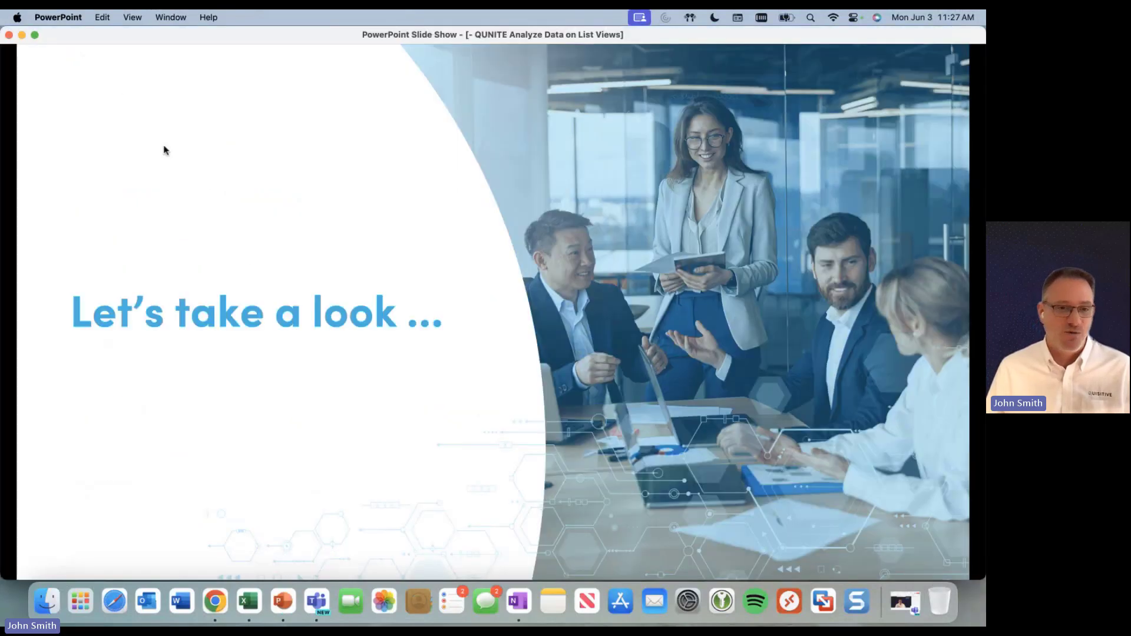
click(35, 35)
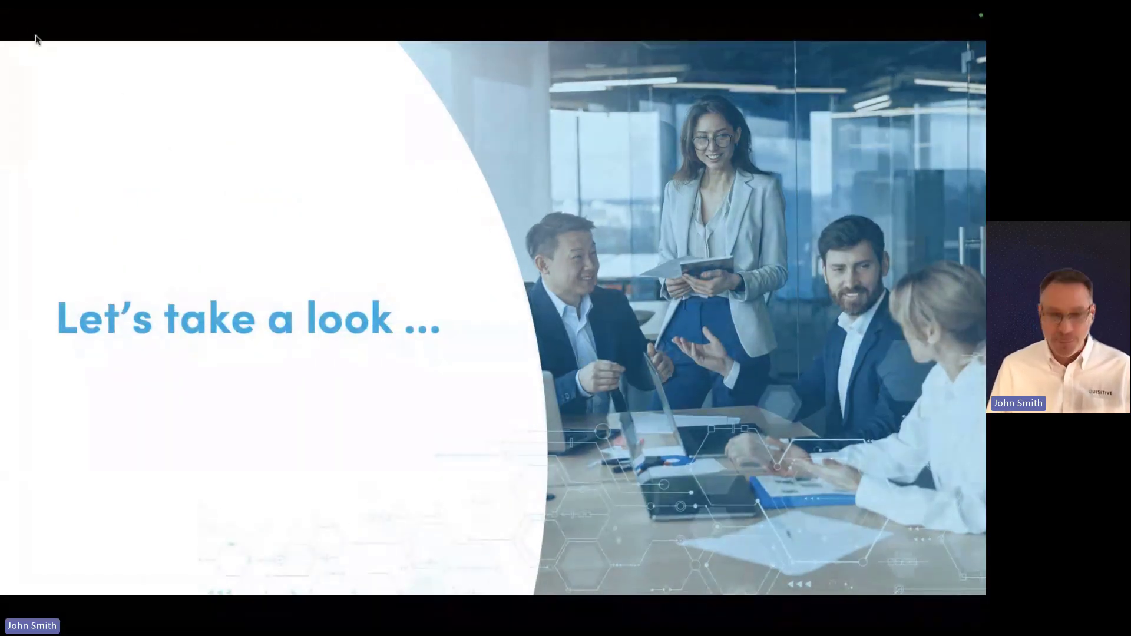